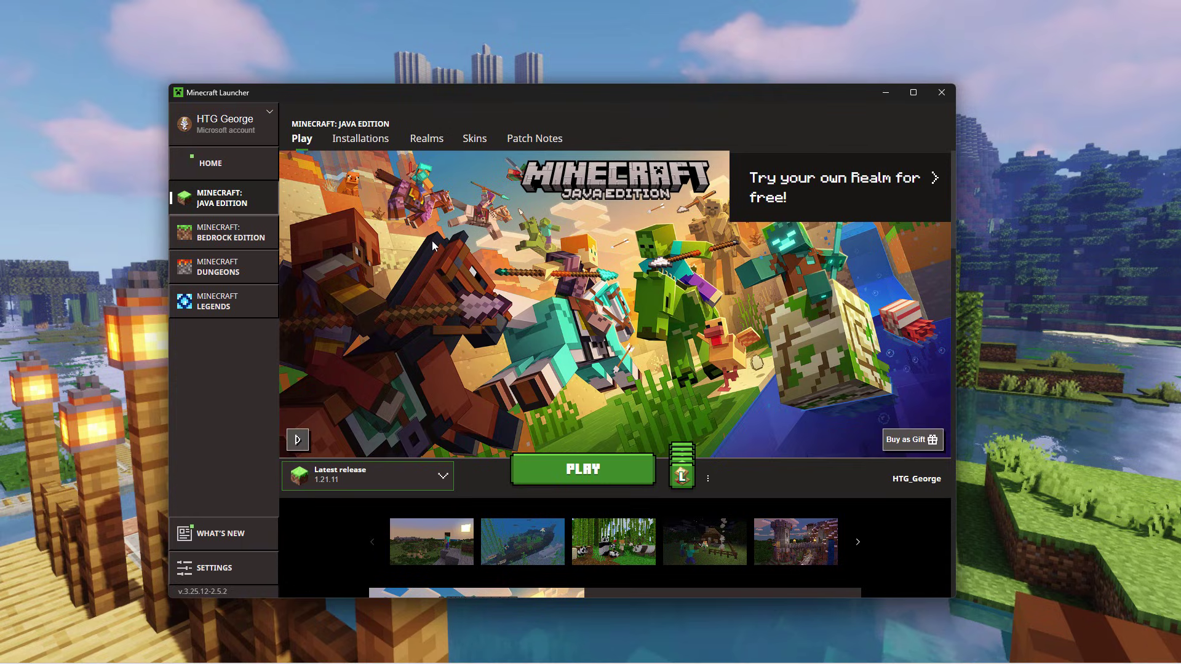
- Open the .minecraft resourcepacks folder from the launcher's Installations tab
{"action": "left_click", "coordinate": [363, 141]}
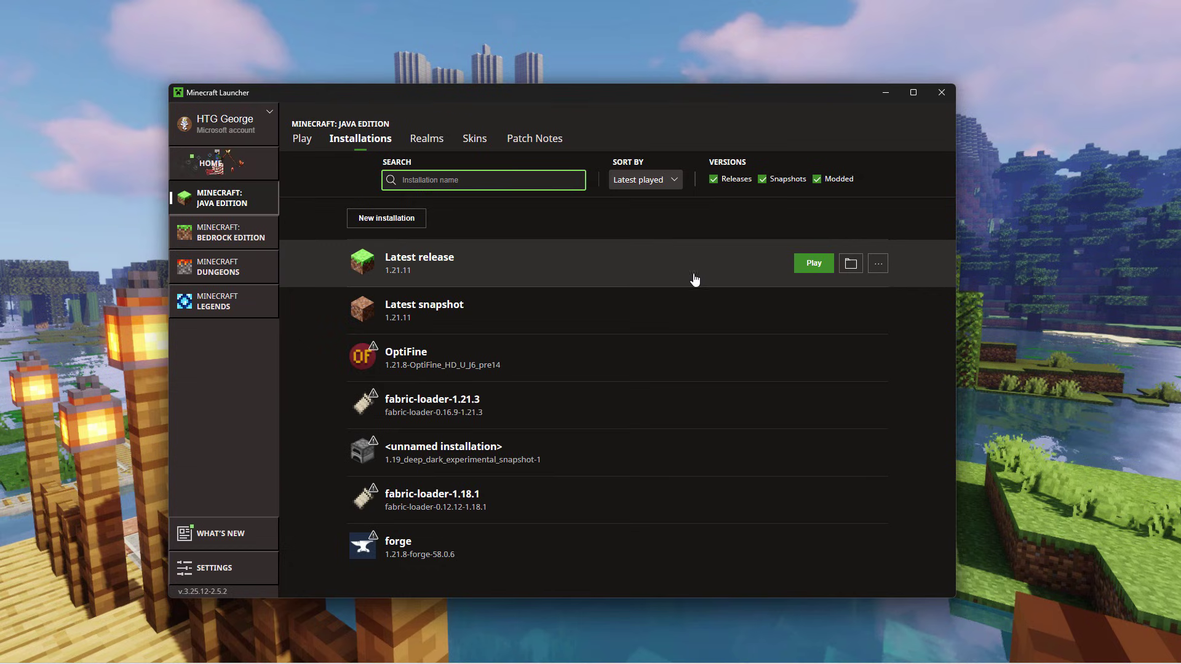
{"action": "left_click", "coordinate": [850, 264]}
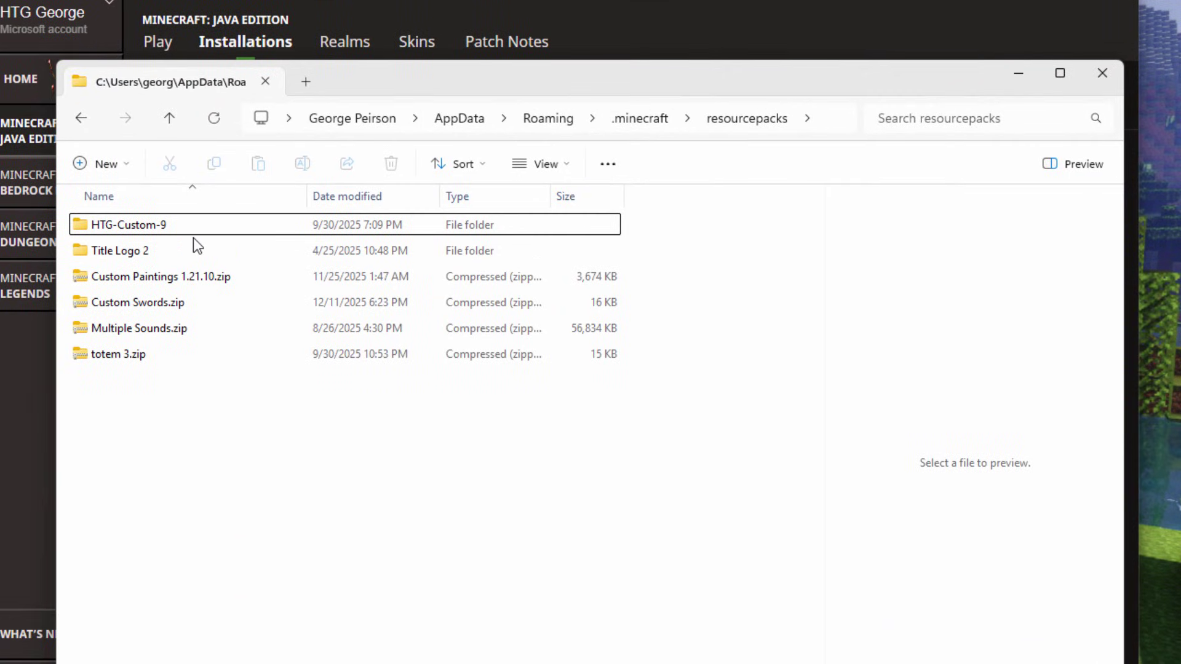
- Open the pack.mcmeta inside the HTG-Custom-9 folder in Notepad++
{"action": "left_click", "coordinate": [95, 228]}
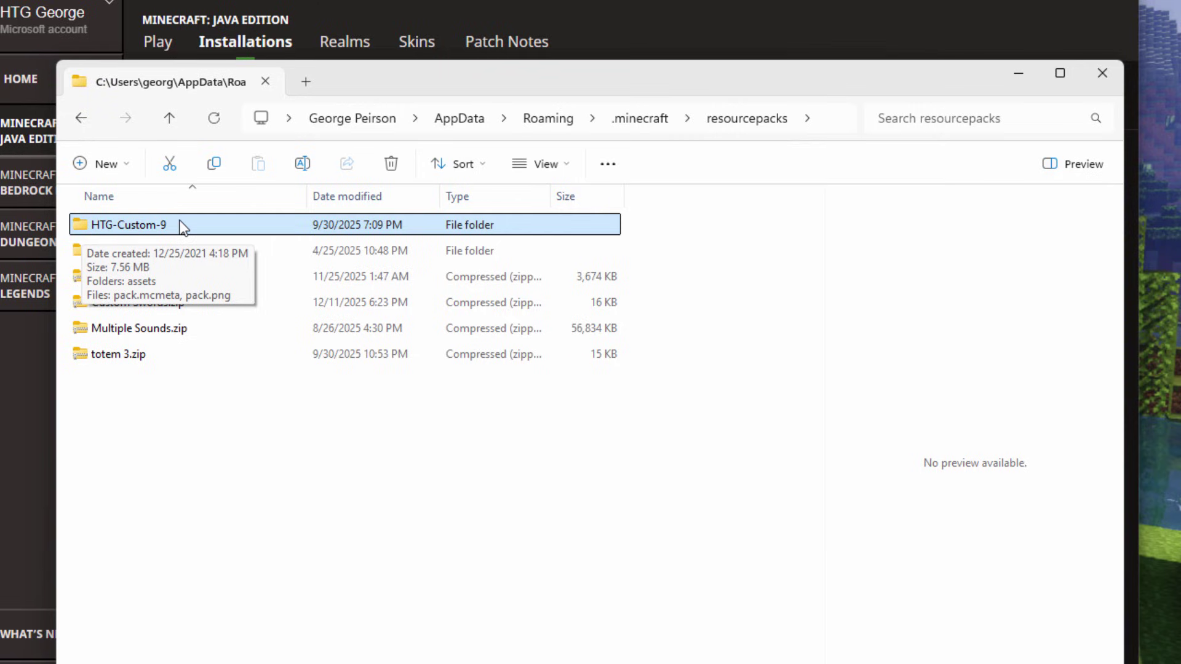
{"action": "left_click", "coordinate": [215, 401]}
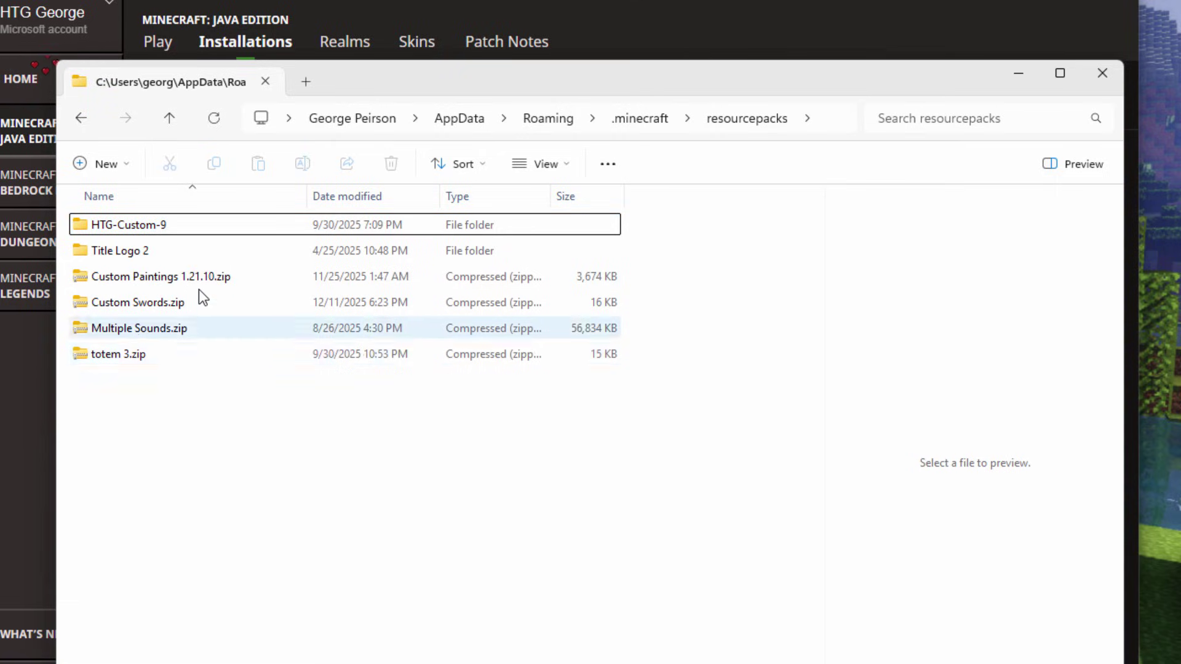
{"action": "left_click", "coordinate": [94, 305]}
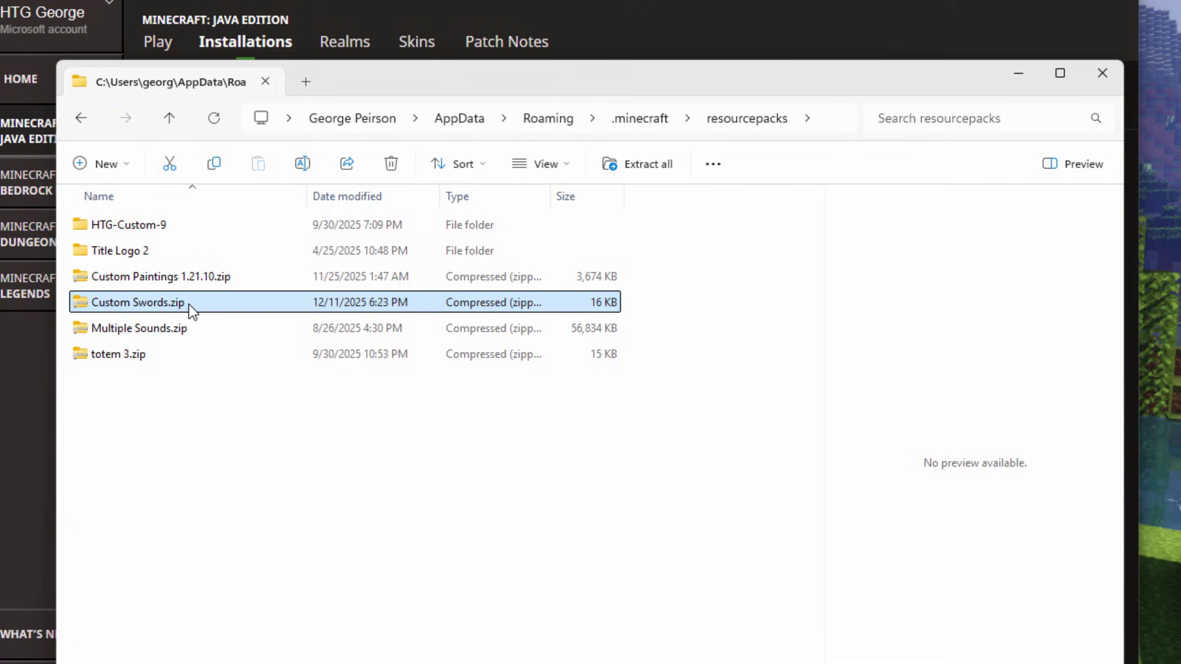
{"action": "left_click", "coordinate": [135, 228]}
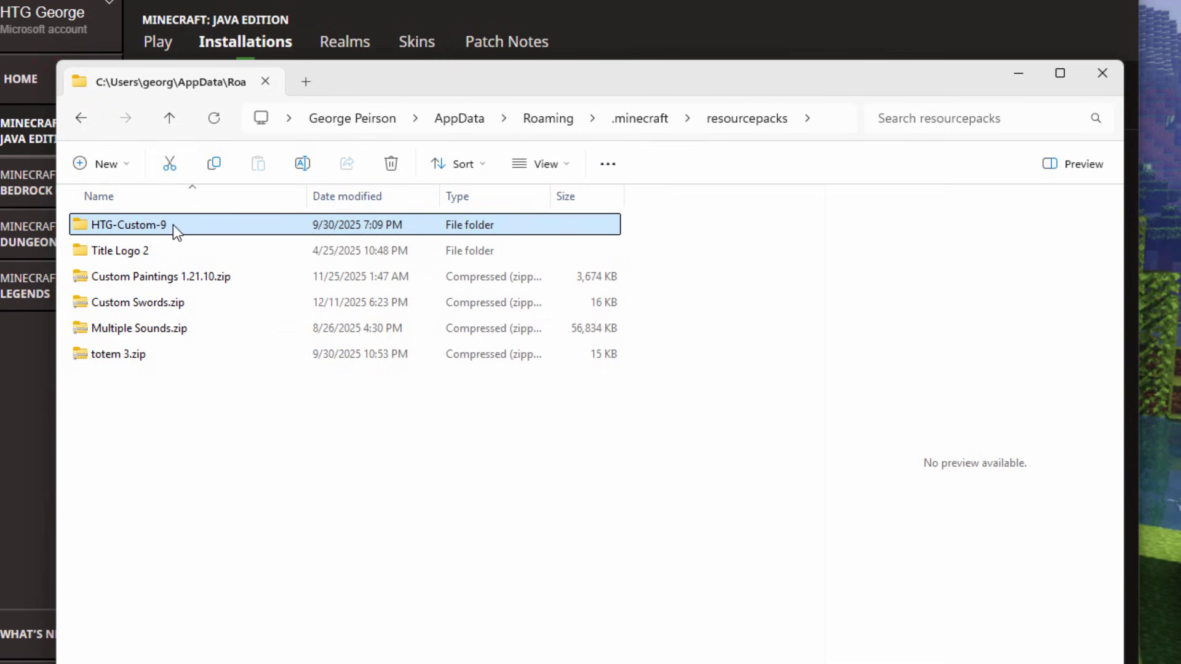
{"action": "double_click", "coordinate": [84, 228]}
{"action": "left_click", "coordinate": [219, 264]}
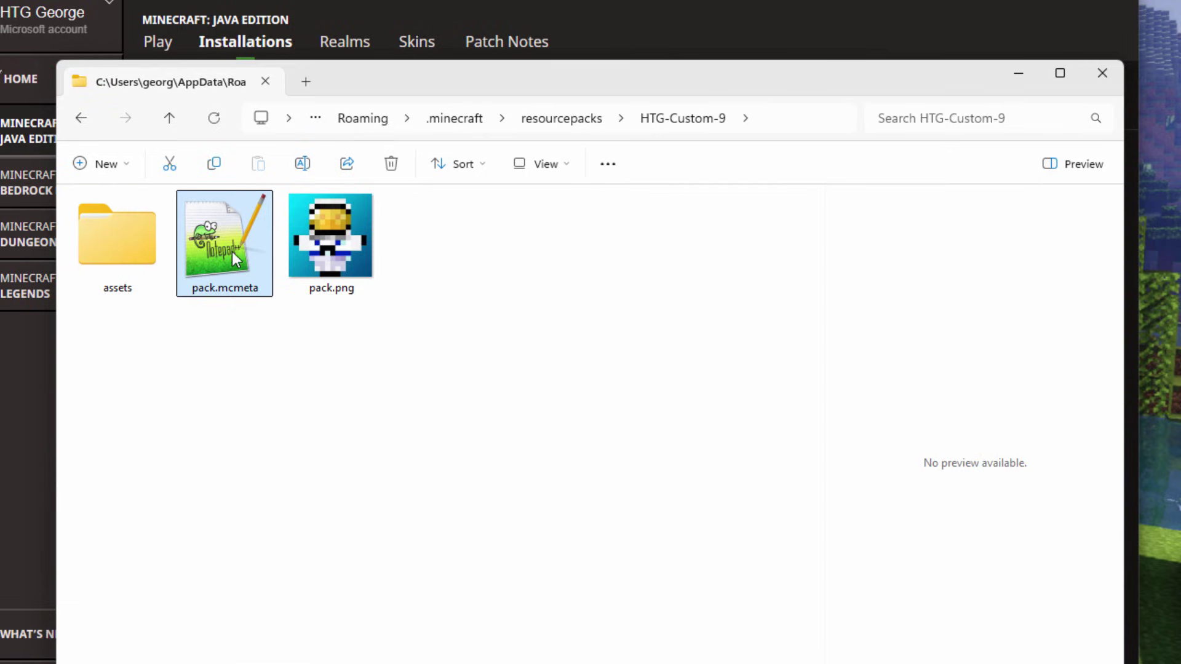
{"action": "double_click", "coordinate": [212, 264]}
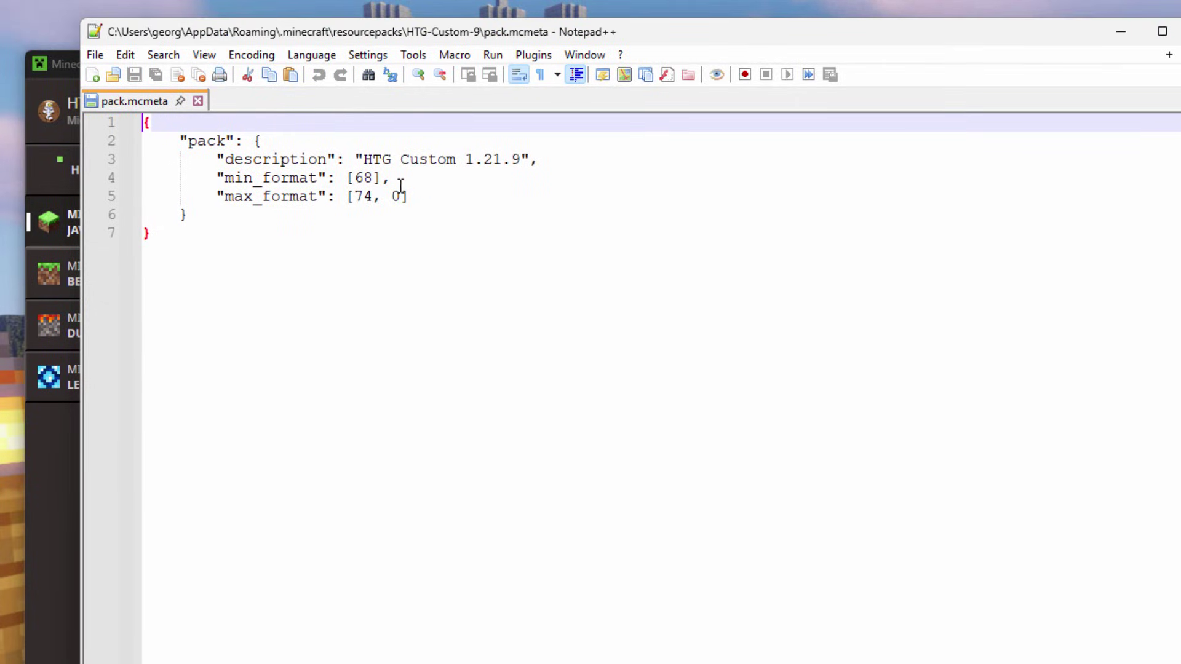
- Change min_format to [75] and max_format to [85, 0]
{"action": "double_click", "coordinate": [374, 178]}
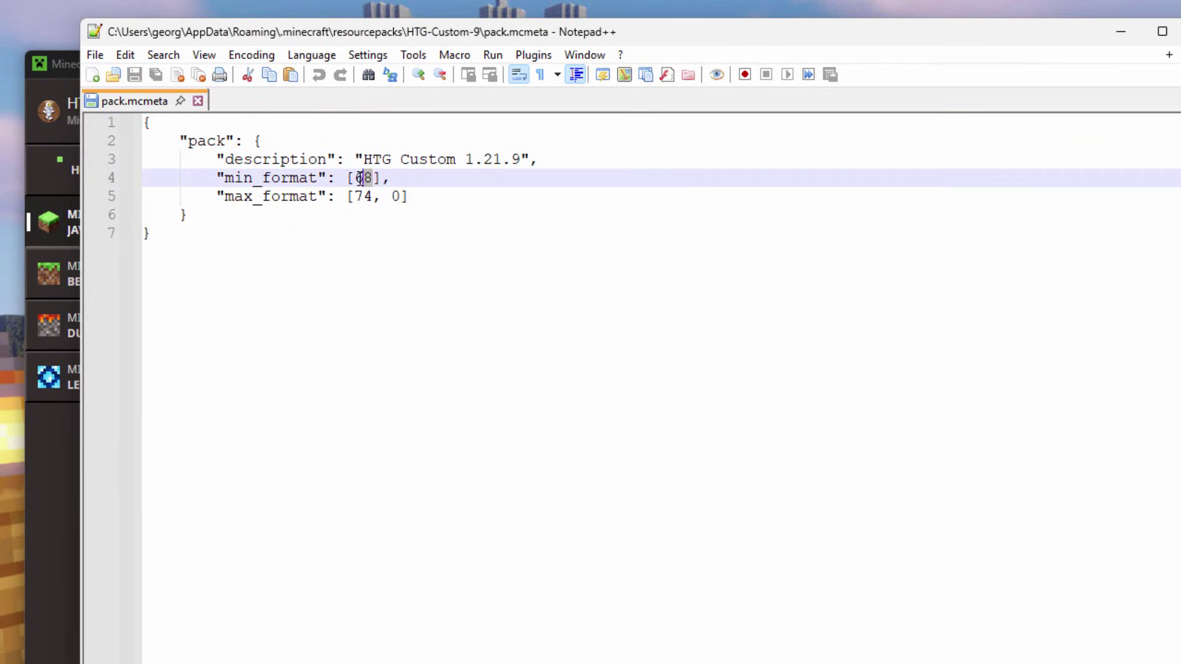
{"action": "left_click", "coordinate": [393, 179]}
{"action": "double_click", "coordinate": [373, 198]}
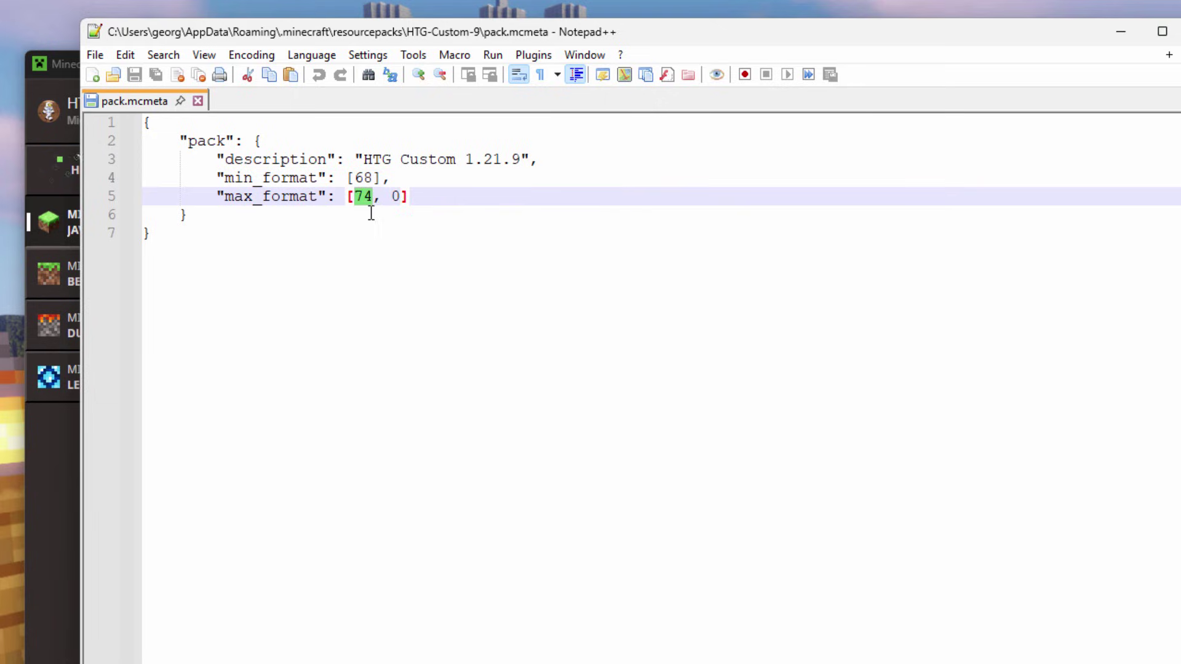
{"action": "left_click", "coordinate": [374, 210]}
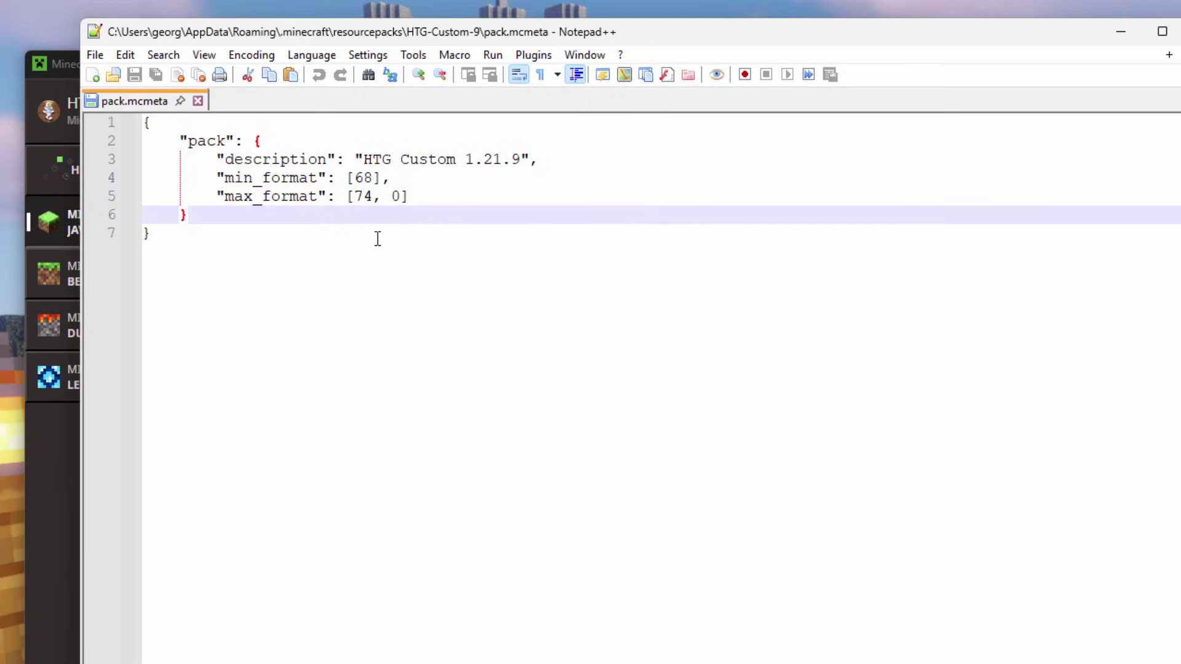
{"action": "left_click", "coordinate": [377, 185]}
{"action": "key", "text": "BackSpace"}
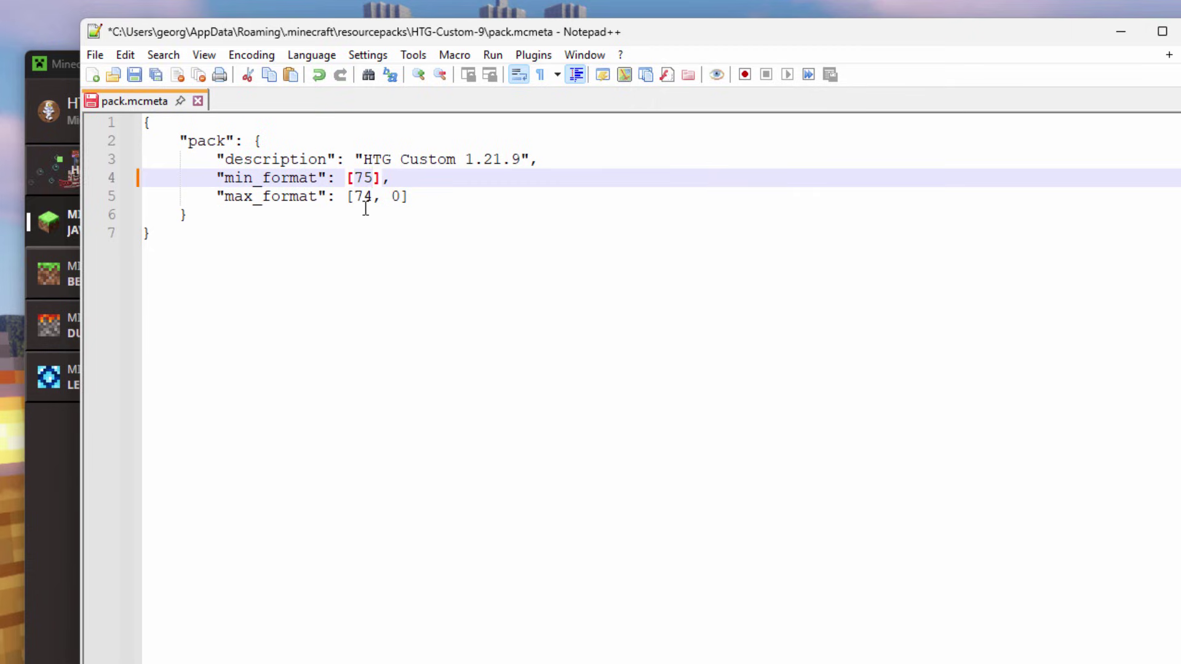
{"action": "left_click", "coordinate": [379, 212]}
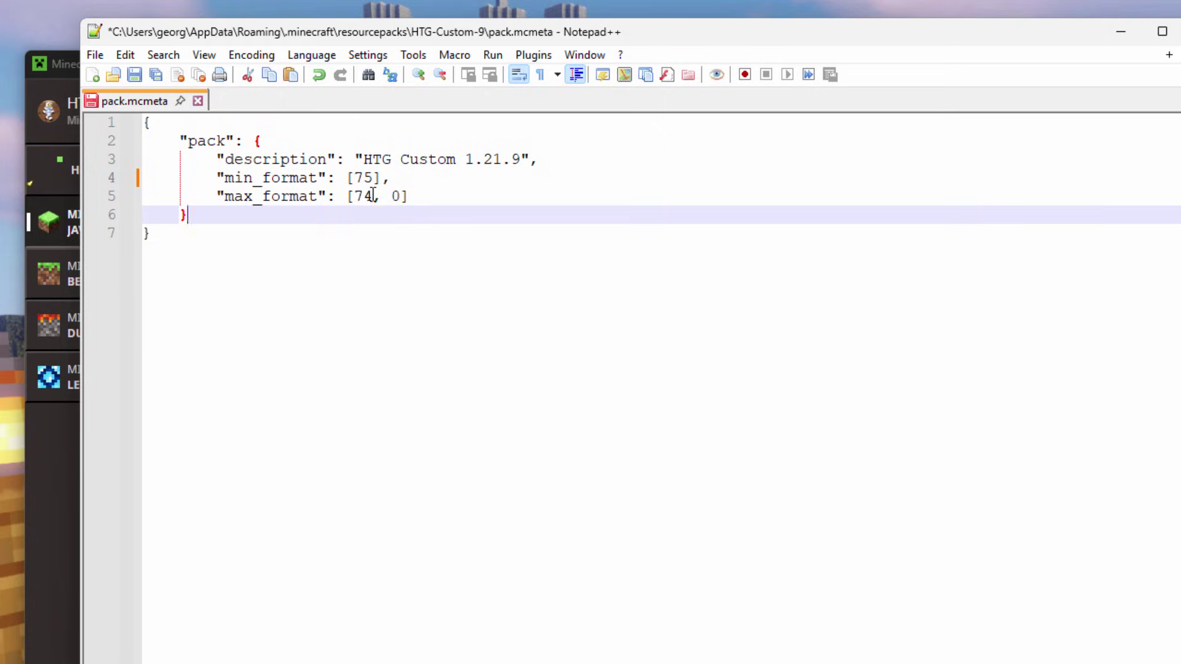
{"action": "left_click", "coordinate": [373, 195]}
{"action": "key", "text": "BackSpace"}
{"action": "key", "text": "BackSpace"}
{"action": "type", "text": "8"}
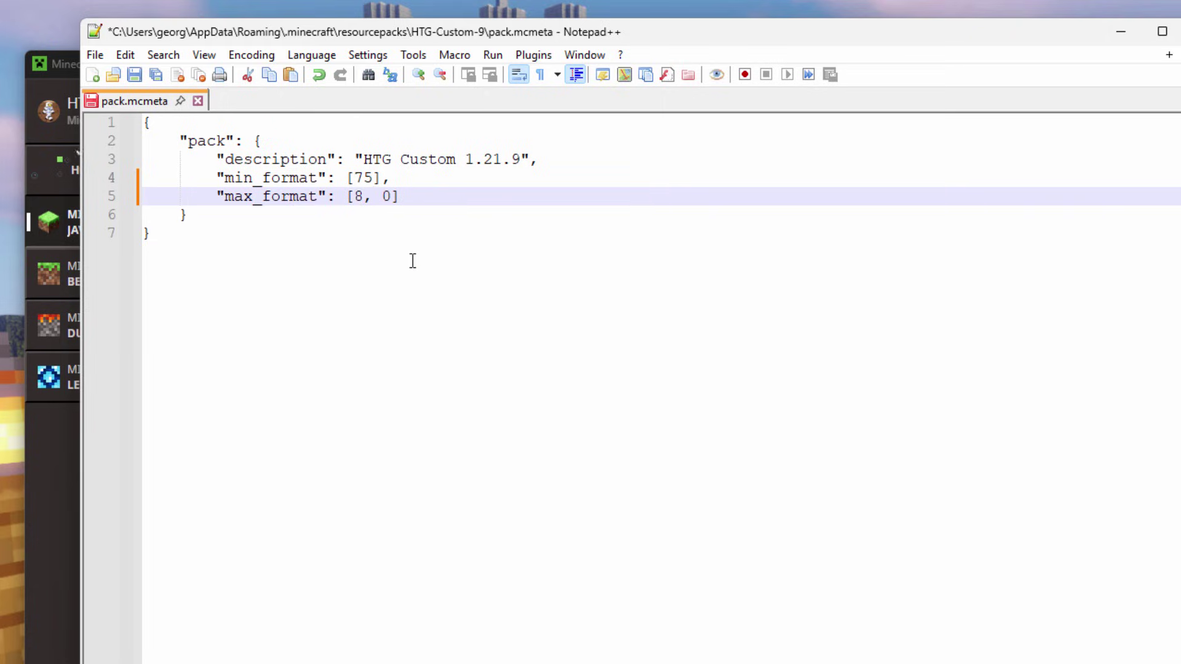
{"action": "type", "text": "5"}
{"action": "left_click", "coordinate": [412, 261]}
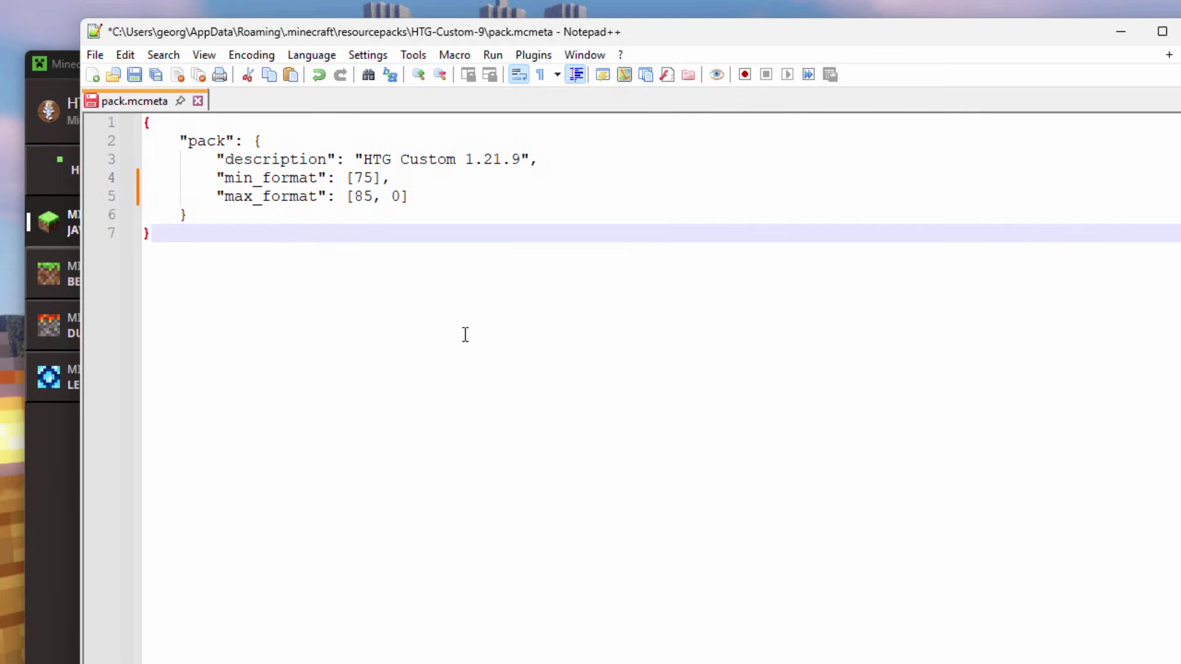
- Update the description version to 1.21.11 and save the file
{"action": "left_click", "coordinate": [524, 160]}
{"action": "type", "text": "11"}
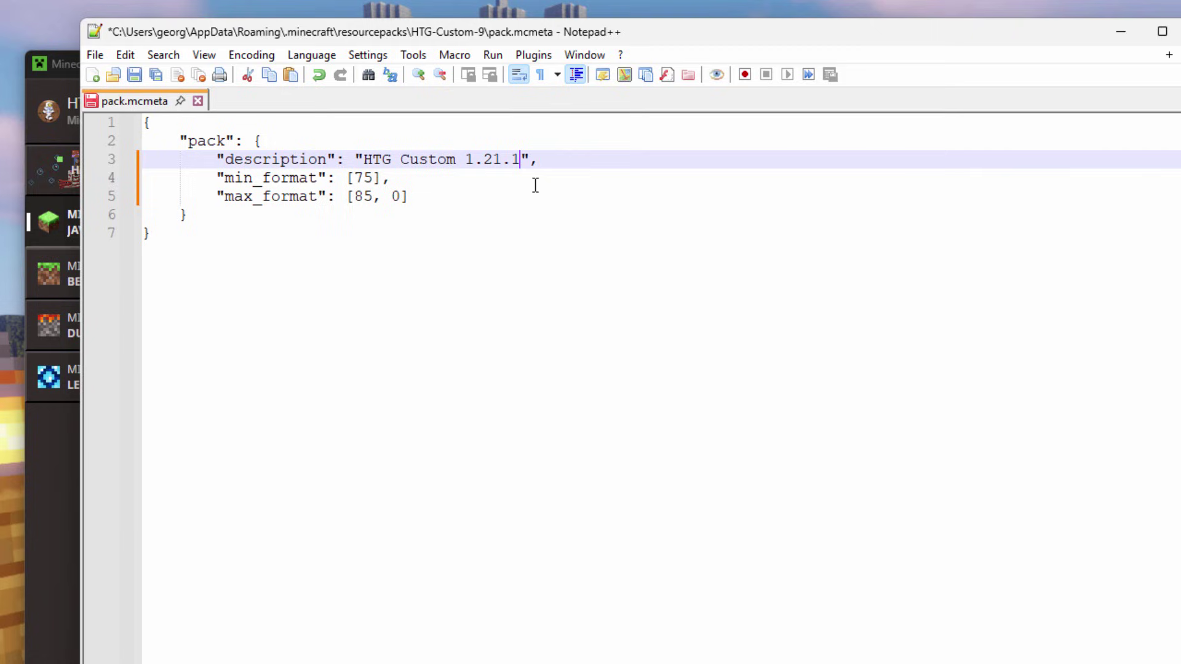
{"action": "left_click", "coordinate": [464, 232]}
{"action": "left_click", "coordinate": [135, 75]}
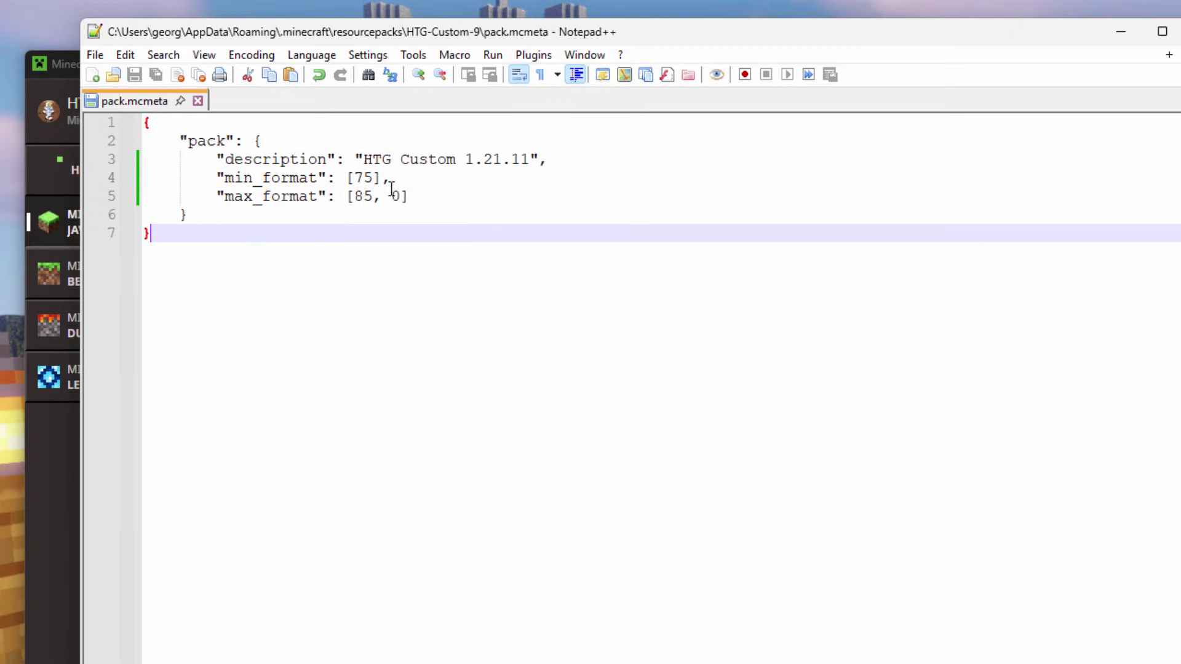
- Extract Custom Swords.zip into a Custom Swords folder and delete the zip
{"action": "key", "text": "alt+F4"}
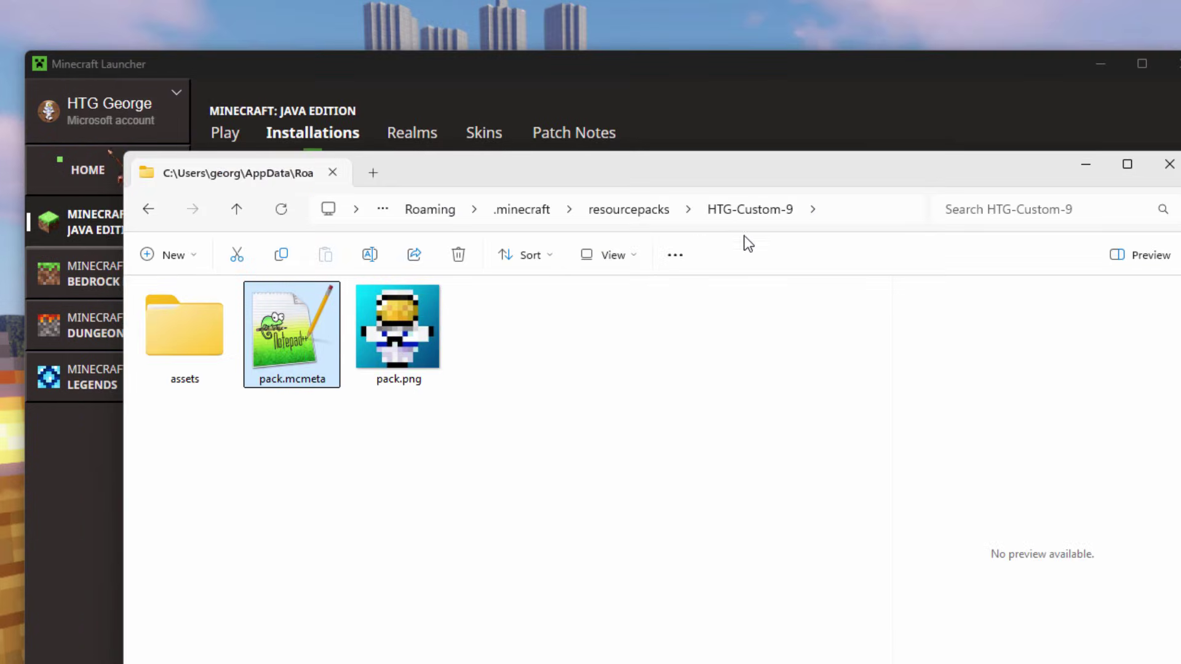
{"action": "left_click", "coordinate": [646, 211]}
{"action": "left_click", "coordinate": [184, 400]}
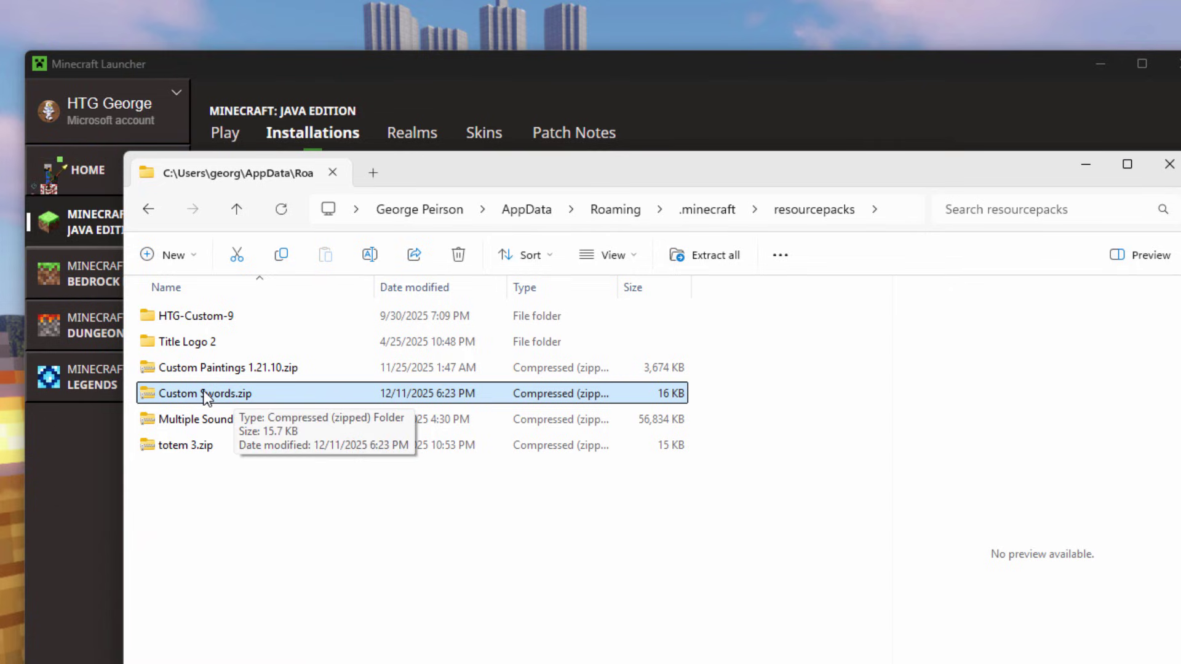
{"action": "right_click", "coordinate": [205, 396]}
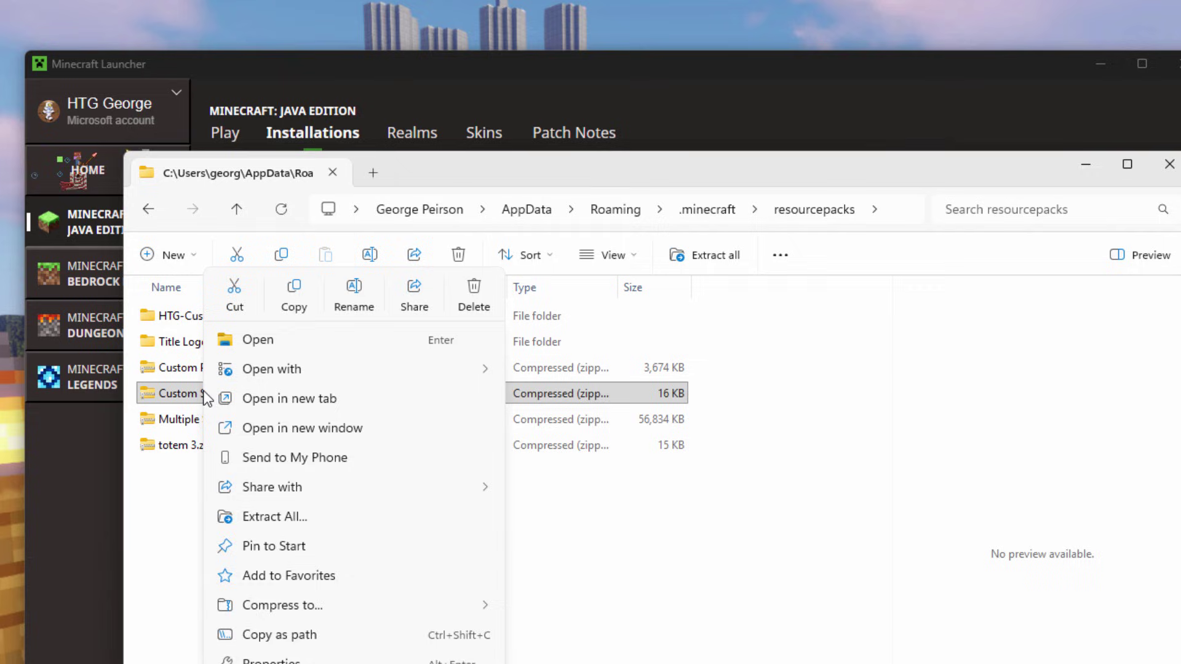
{"action": "left_click", "coordinate": [317, 517]}
{"action": "left_click", "coordinate": [823, 606]}
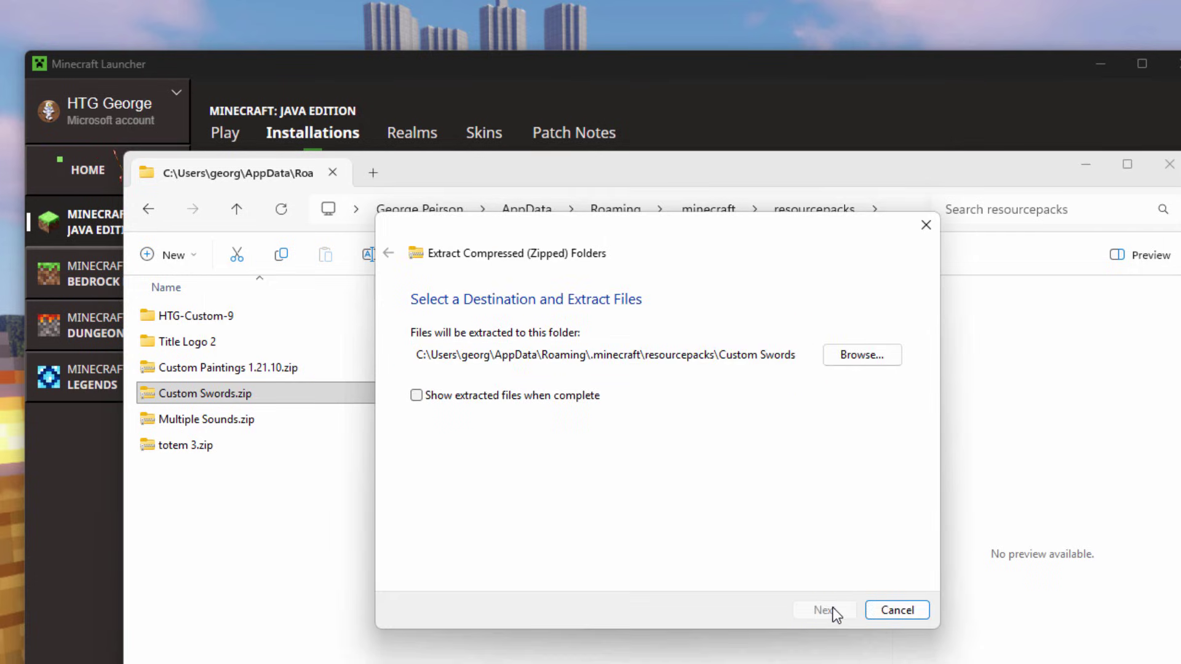
{"action": "left_click", "coordinate": [154, 474]}
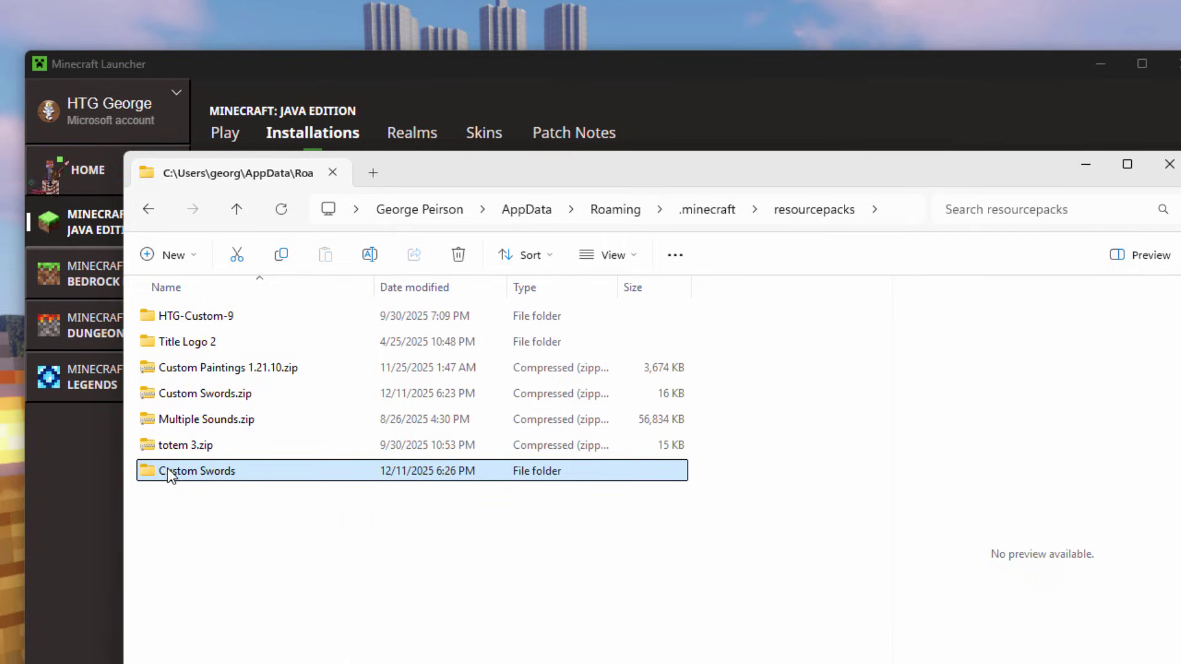
{"action": "left_click", "coordinate": [196, 393]}
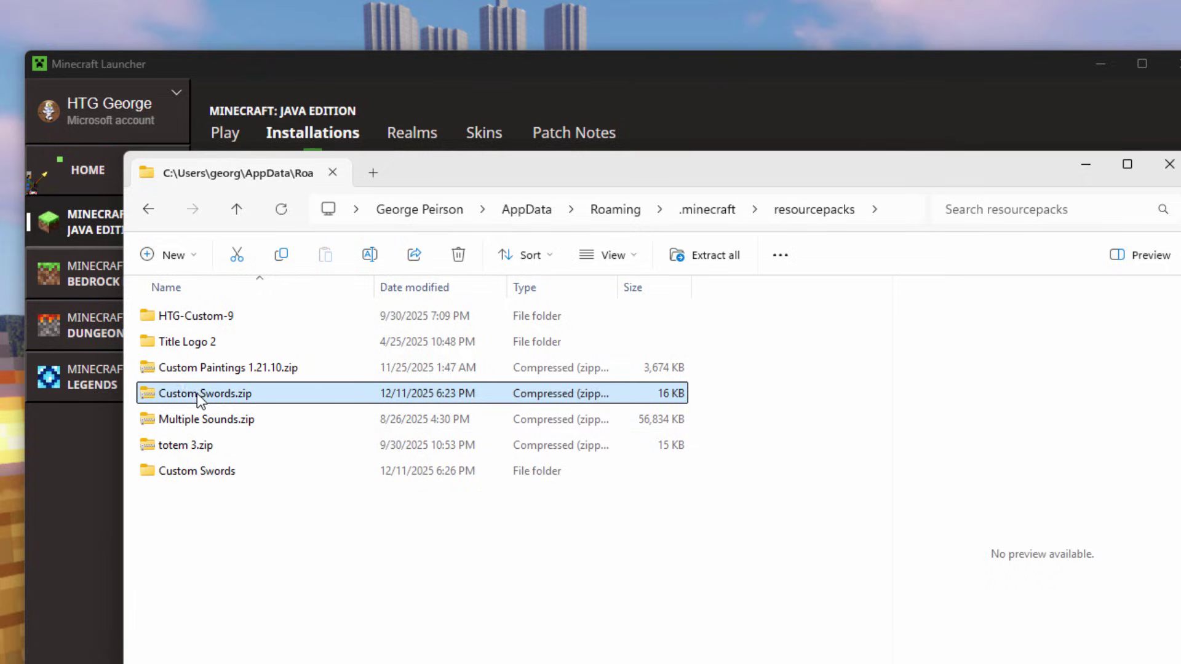
{"action": "key", "text": "Delete"}
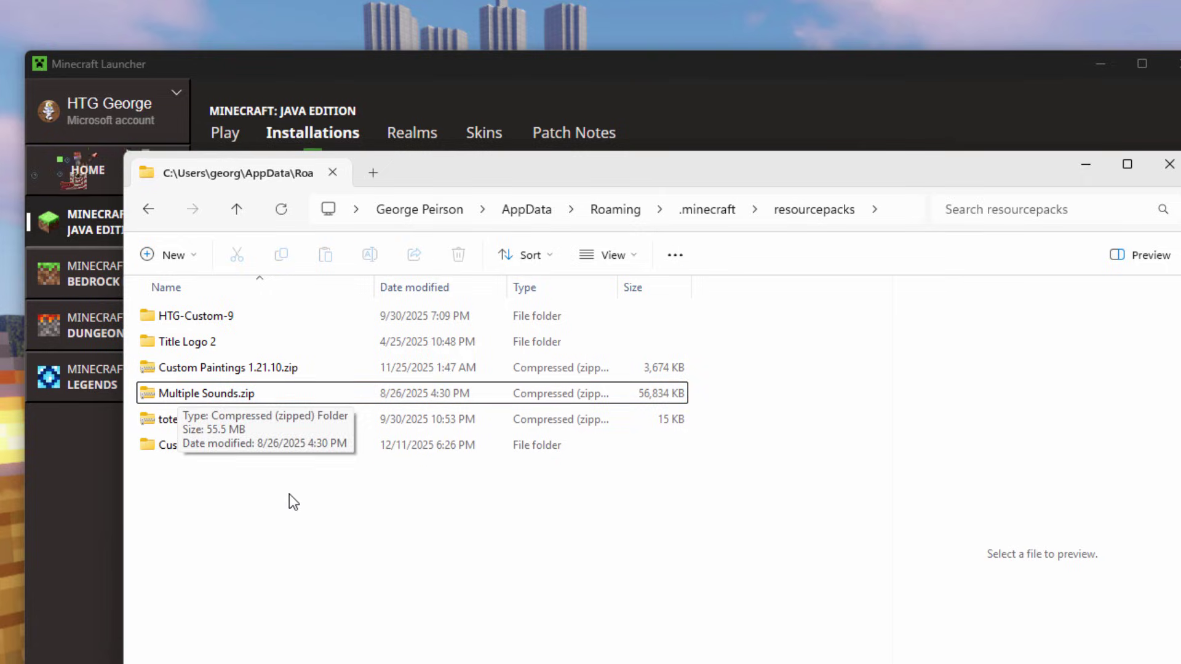
- Open the Custom Swords folder and show its files as Large icons
{"action": "left_click", "coordinate": [200, 449]}
{"action": "double_click", "coordinate": [200, 448]}
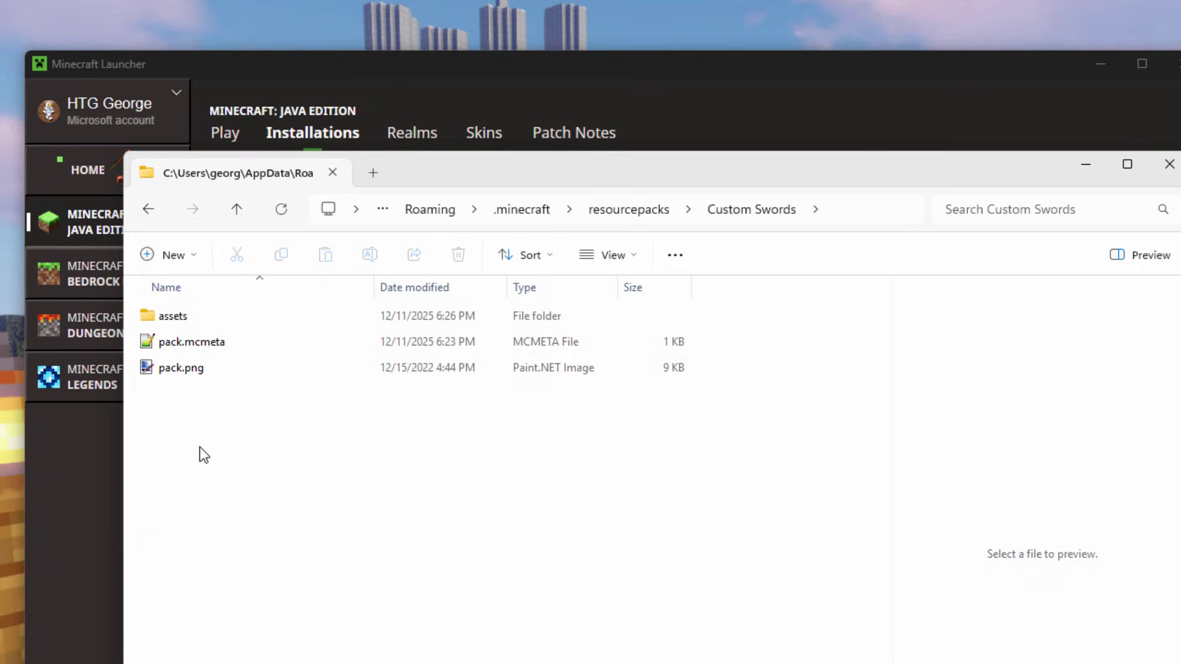
{"action": "left_click", "coordinate": [214, 344]}
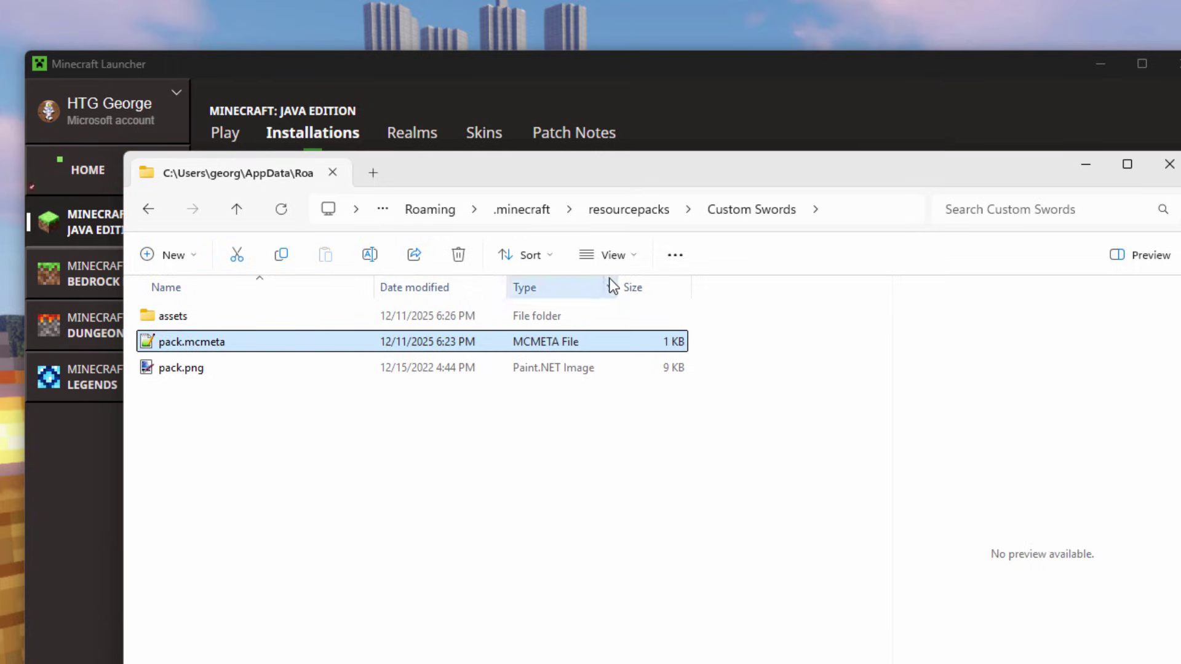
{"action": "left_click", "coordinate": [634, 257]}
{"action": "left_click", "coordinate": [633, 327]}
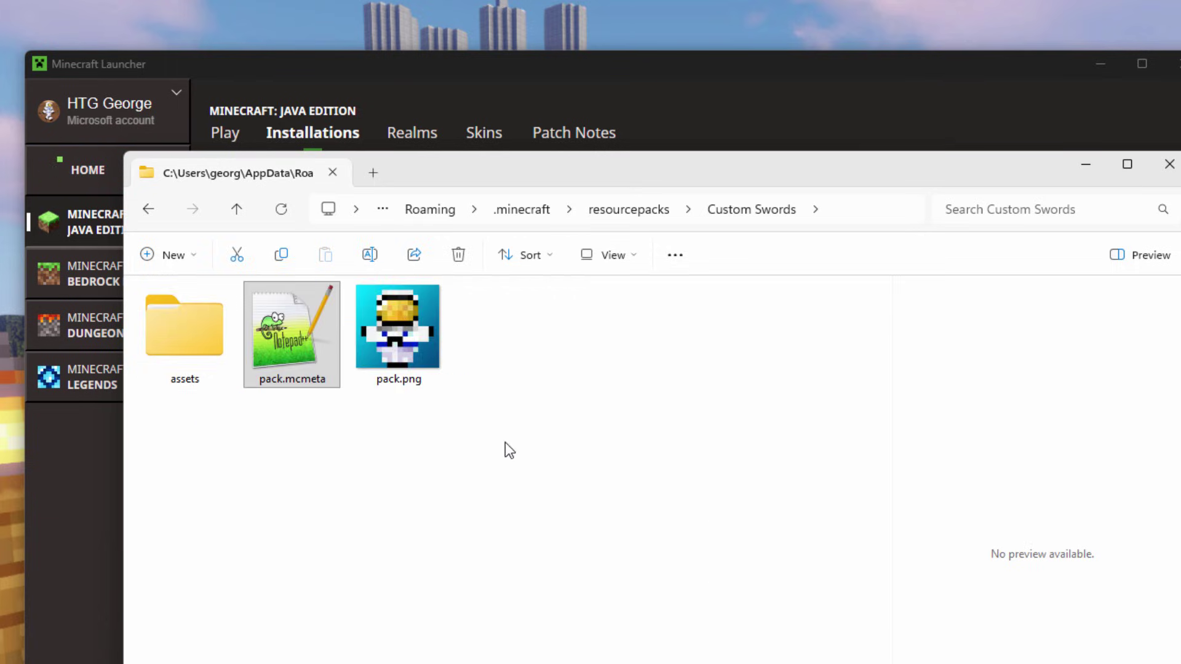
- Open Custom Swords' pack.mcmeta, set min_format to 75 and description to 1.21.11
{"action": "double_click", "coordinate": [296, 342]}
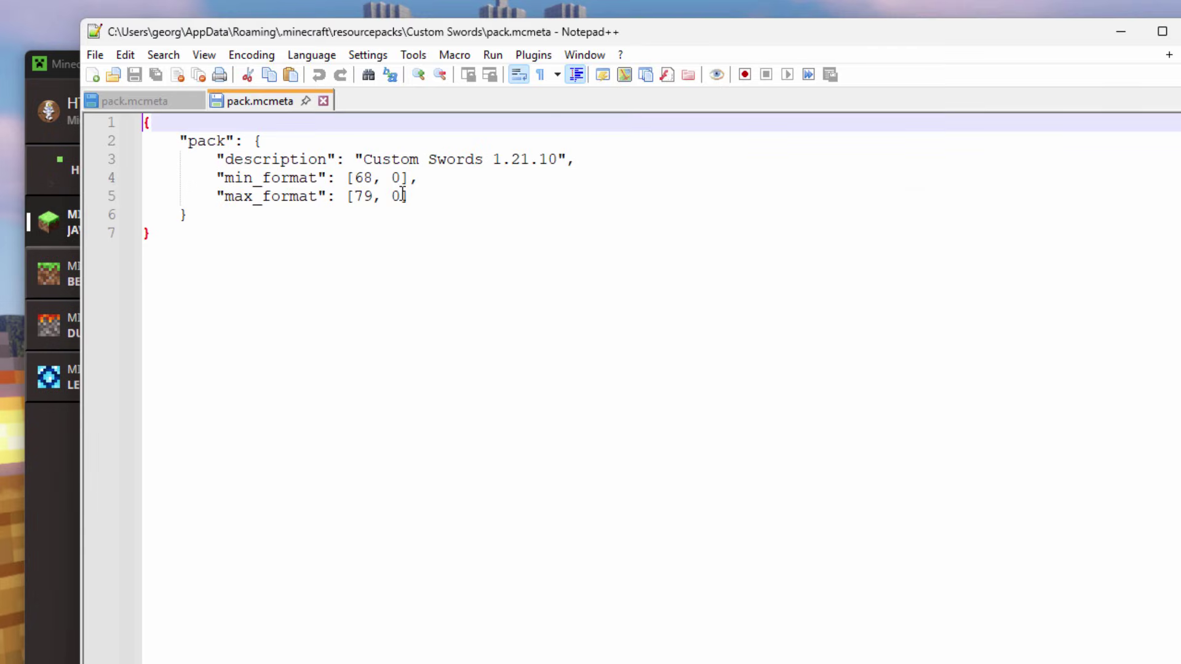
{"action": "left_click", "coordinate": [375, 178]}
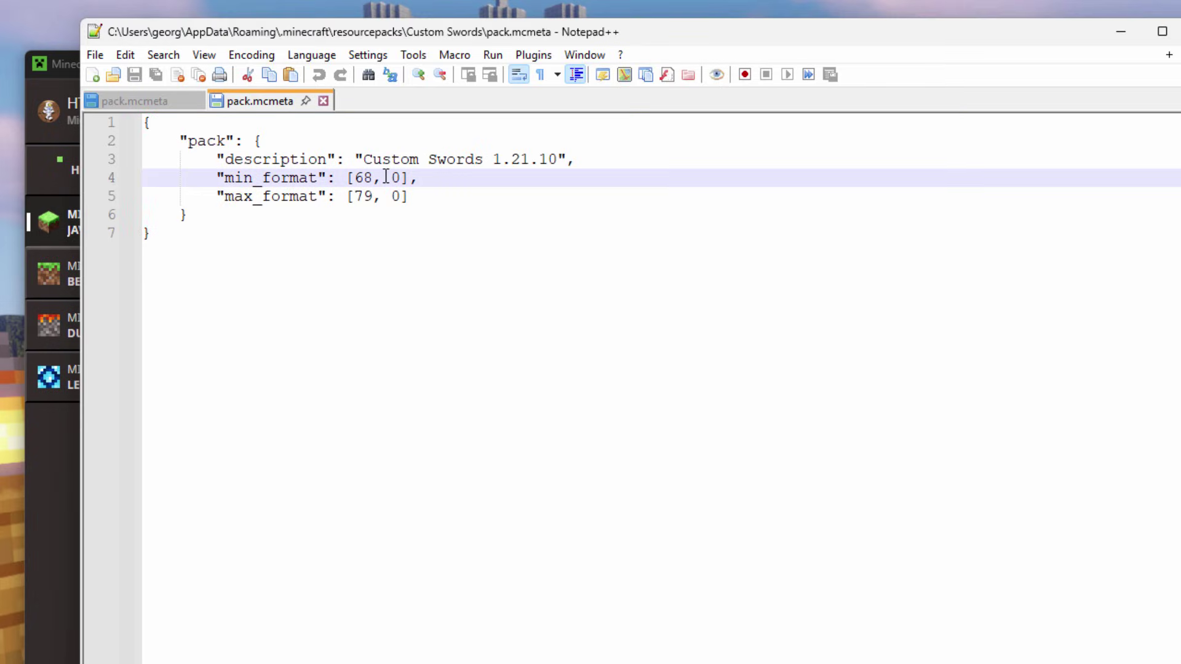
{"action": "key", "text": "BackSpace"}
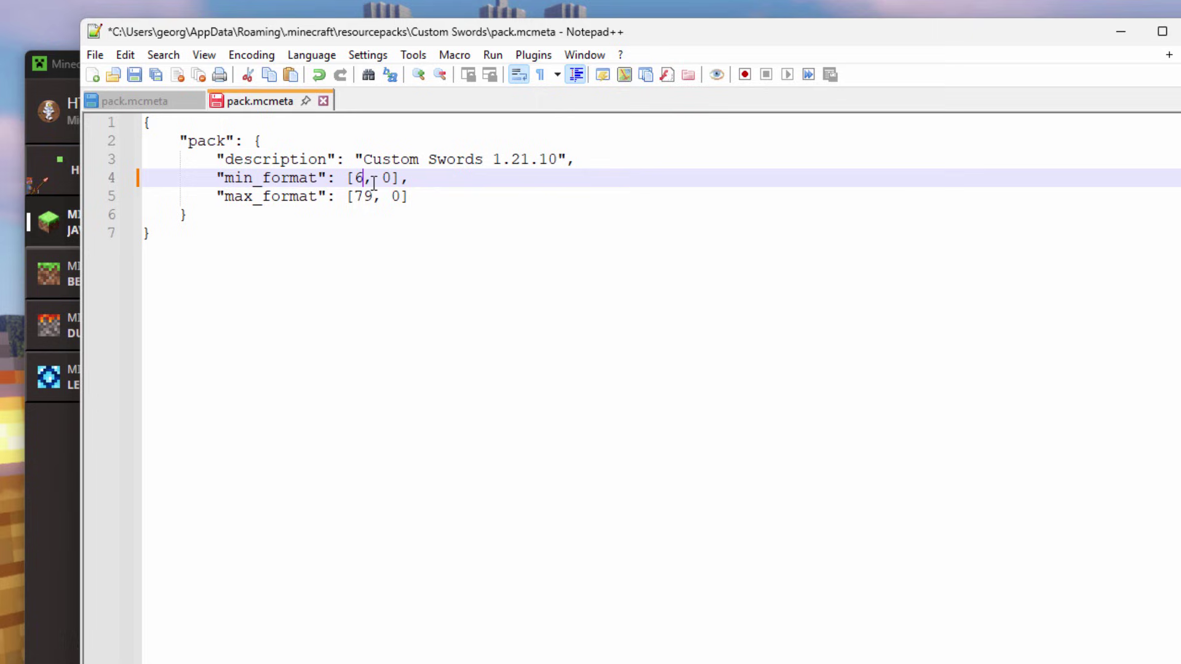
{"action": "key", "text": "BackSpace"}
{"action": "type", "text": "75"}
{"action": "left_click", "coordinate": [557, 159]}
{"action": "key", "text": "BackSpace"}
{"action": "type", "text": "1"}
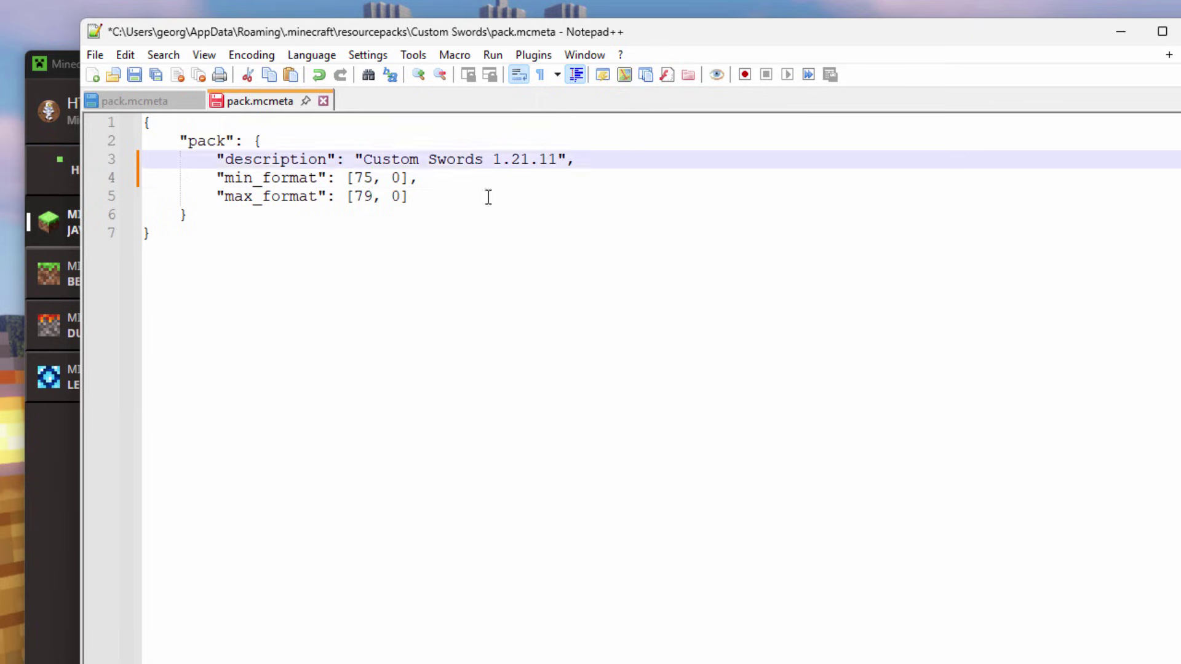
- Change max_format from 79 to 85 and save the file
{"action": "left_click", "coordinate": [487, 196]}
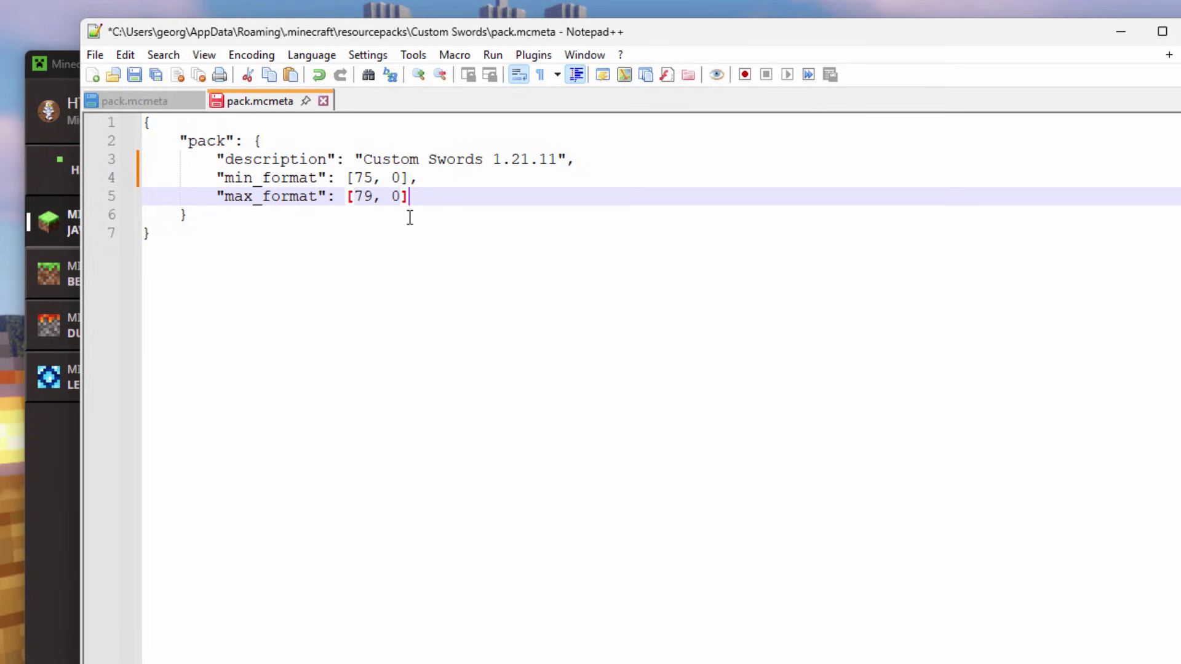
{"action": "double_click", "coordinate": [373, 195]}
{"action": "type", "text": "85"}
{"action": "left_click", "coordinate": [427, 232]}
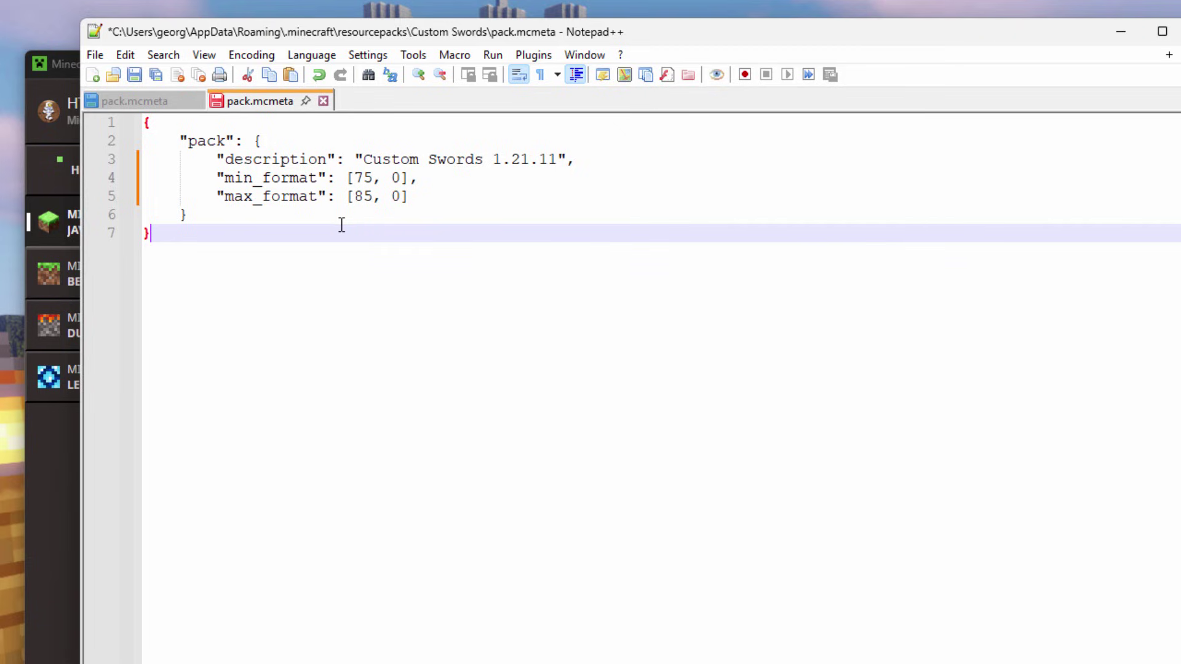
{"action": "left_click", "coordinate": [135, 75]}
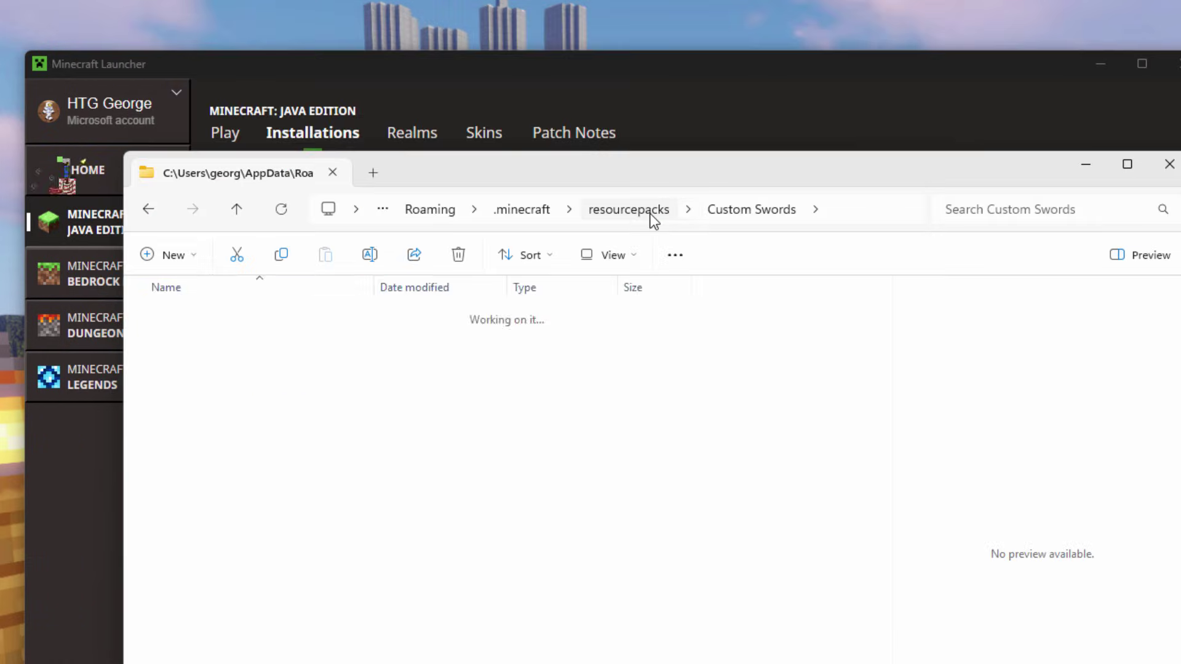
- Zip Custom Swords' assets, pack.mcmeta and pack.png into Custom Swords.zip
{"action": "left_click", "coordinate": [650, 212]}
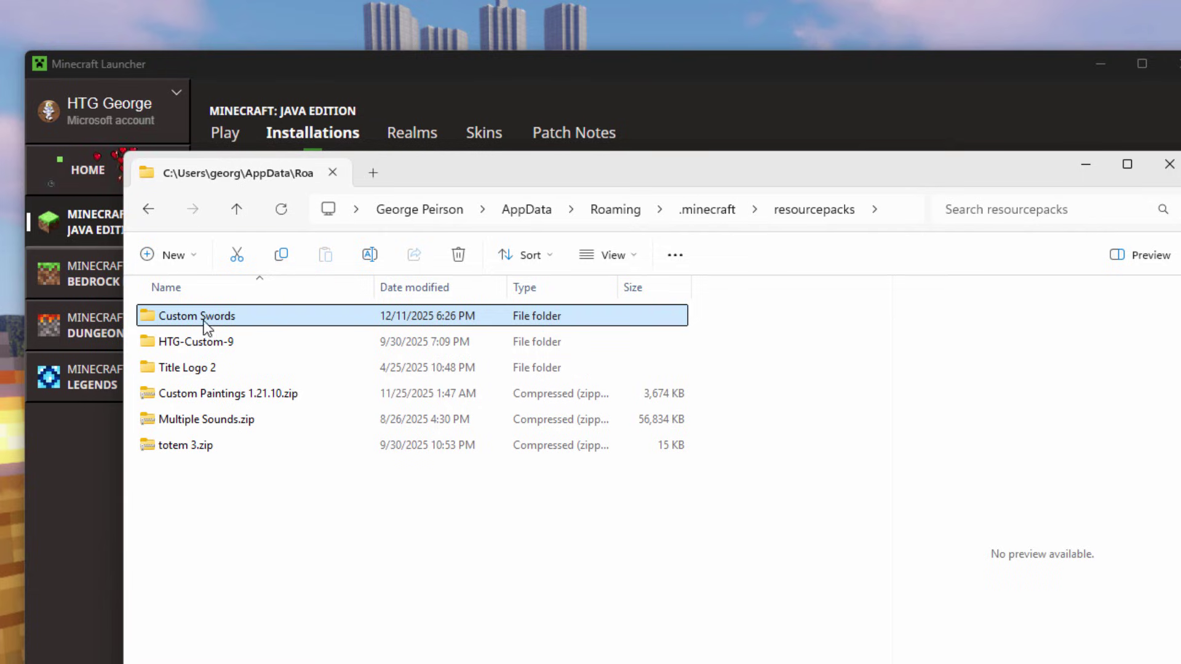
{"action": "double_click", "coordinate": [151, 317]}
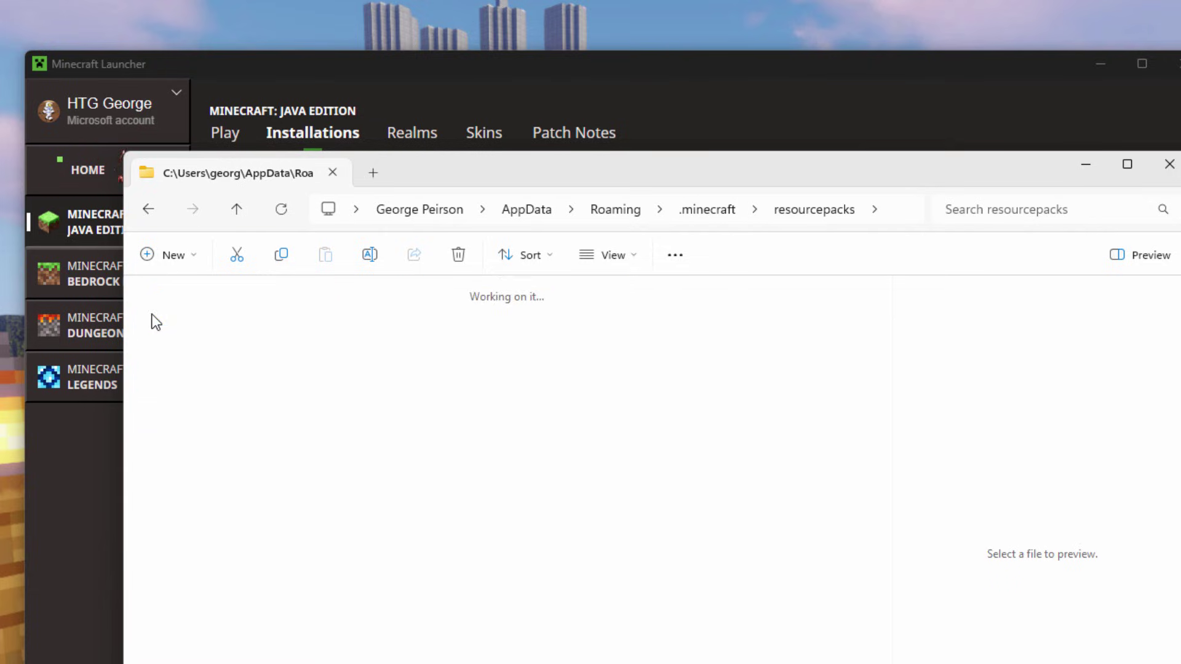
{"action": "left_click_drag", "start_coordinate": [468, 427], "coordinate": [254, 389]}
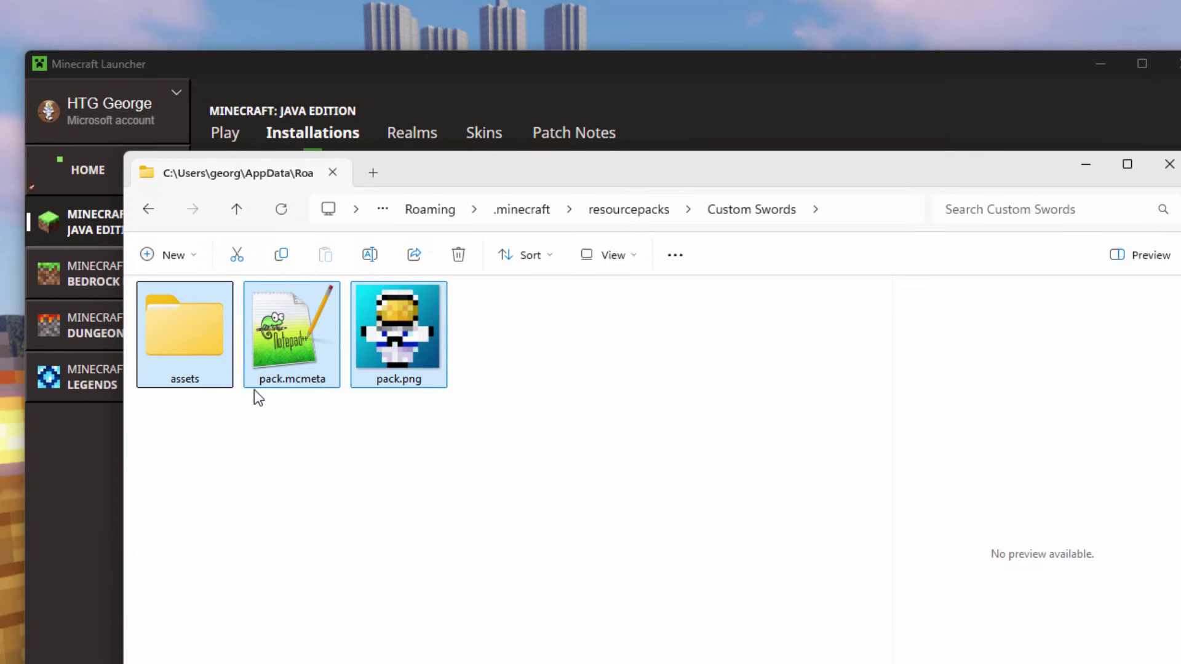
{"action": "right_click", "coordinate": [283, 338]}
{"action": "mouse_move", "coordinate": [389, 445]}
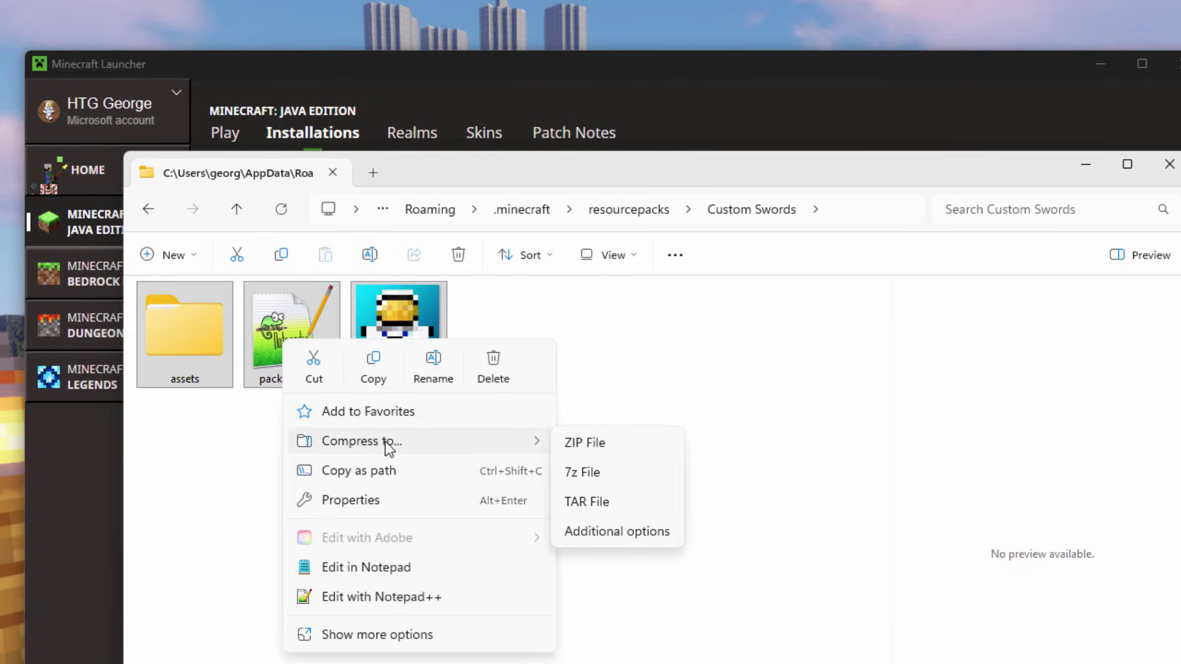
{"action": "left_click", "coordinate": [601, 445]}
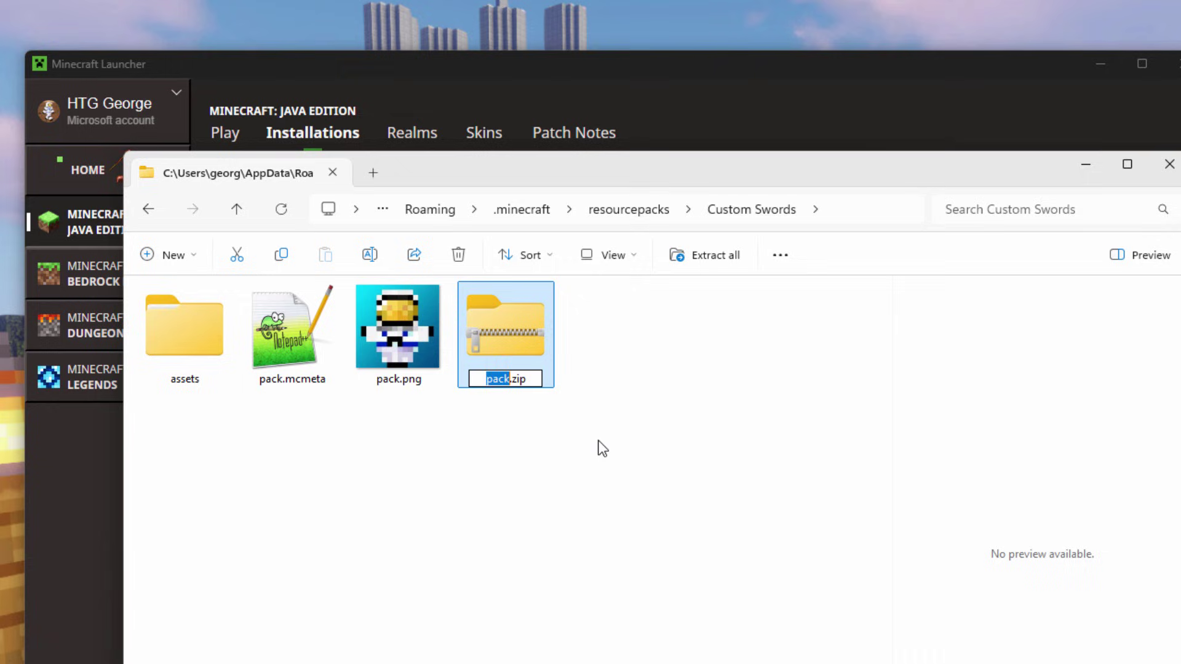
{"action": "type", "text": "Custom Swords"}
{"action": "key", "text": "Return"}
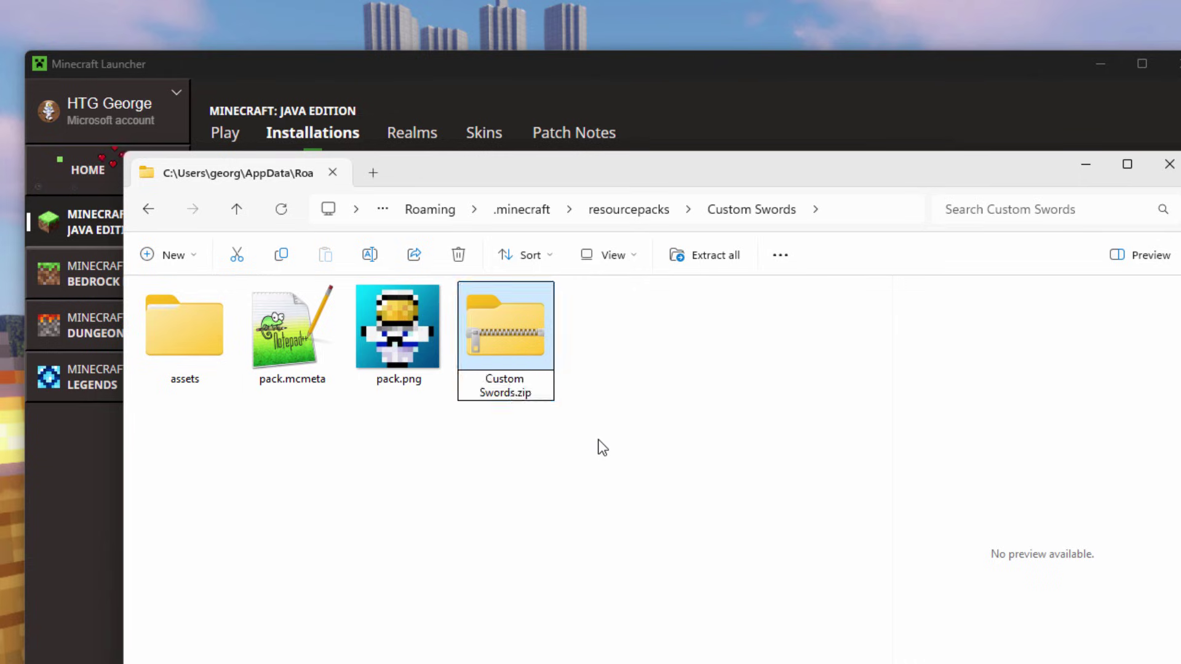
- Move Custom Swords.zip into resourcepacks and delete the unzipped Custom Swords folder
{"action": "left_click_drag", "start_coordinate": [301, 330], "coordinate": [640, 210]}
{"action": "left_click", "coordinate": [639, 210]}
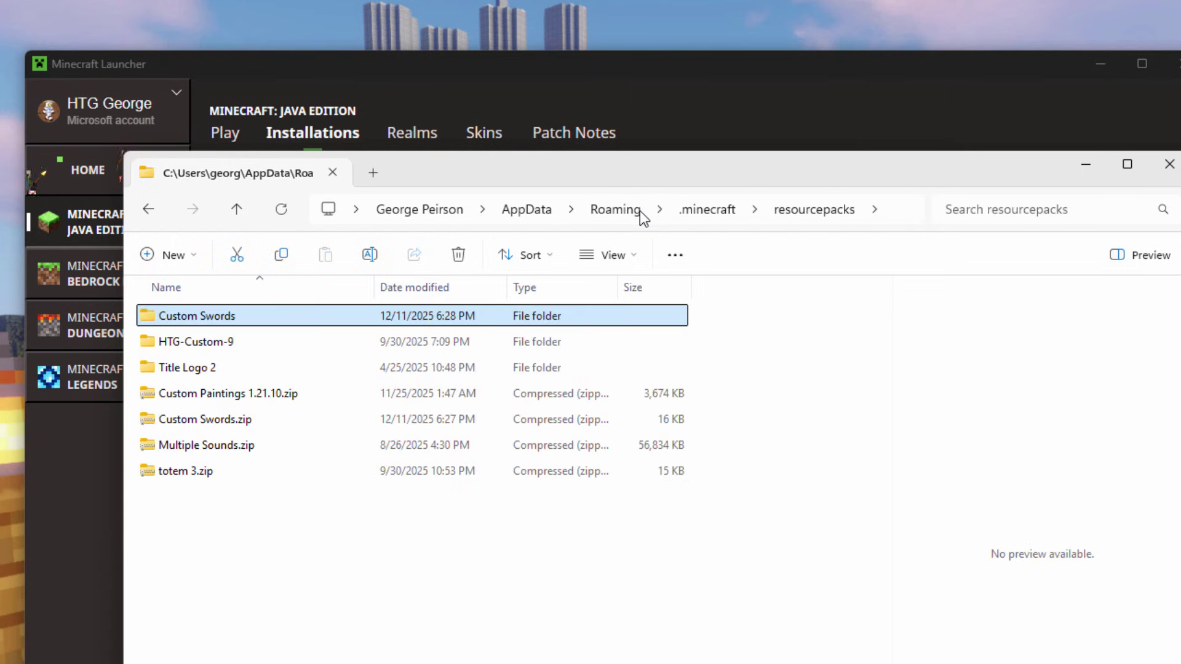
{"action": "left_click", "coordinate": [252, 420]}
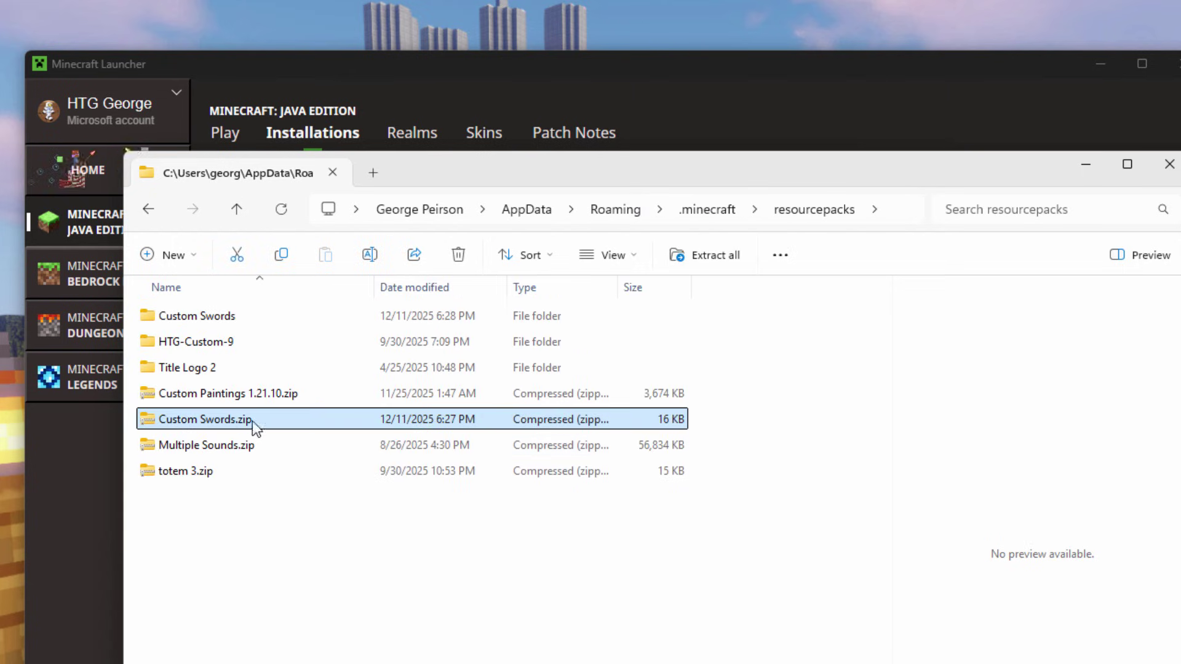
{"action": "left_click", "coordinate": [223, 325]}
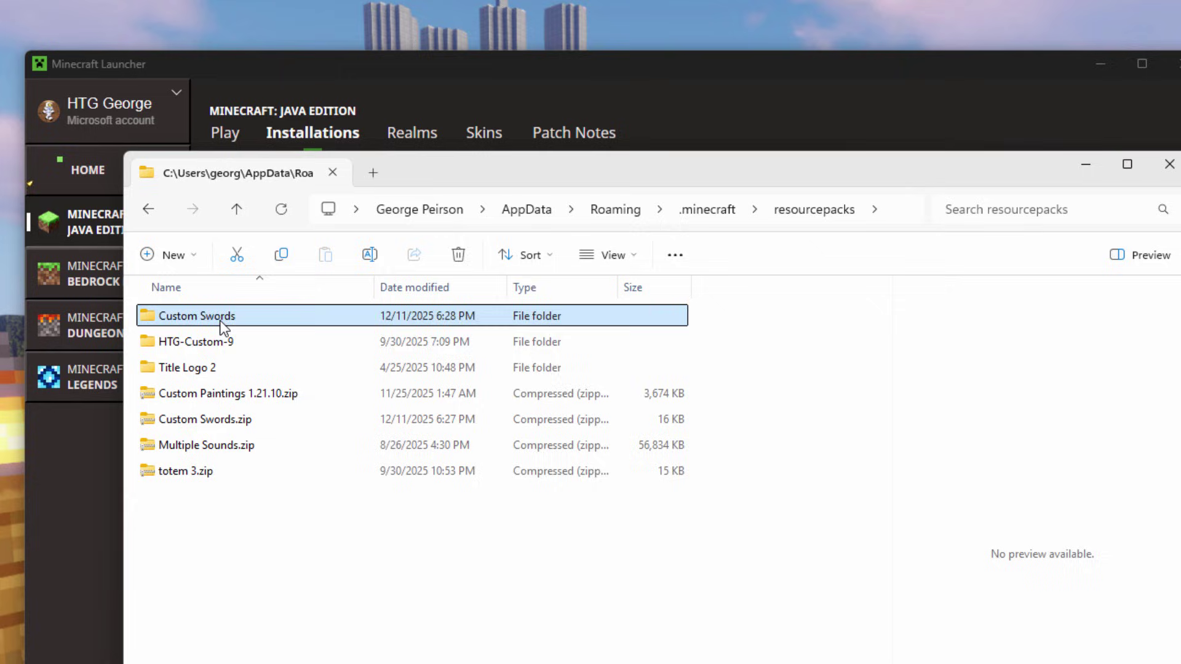
{"action": "key", "text": "Delete"}
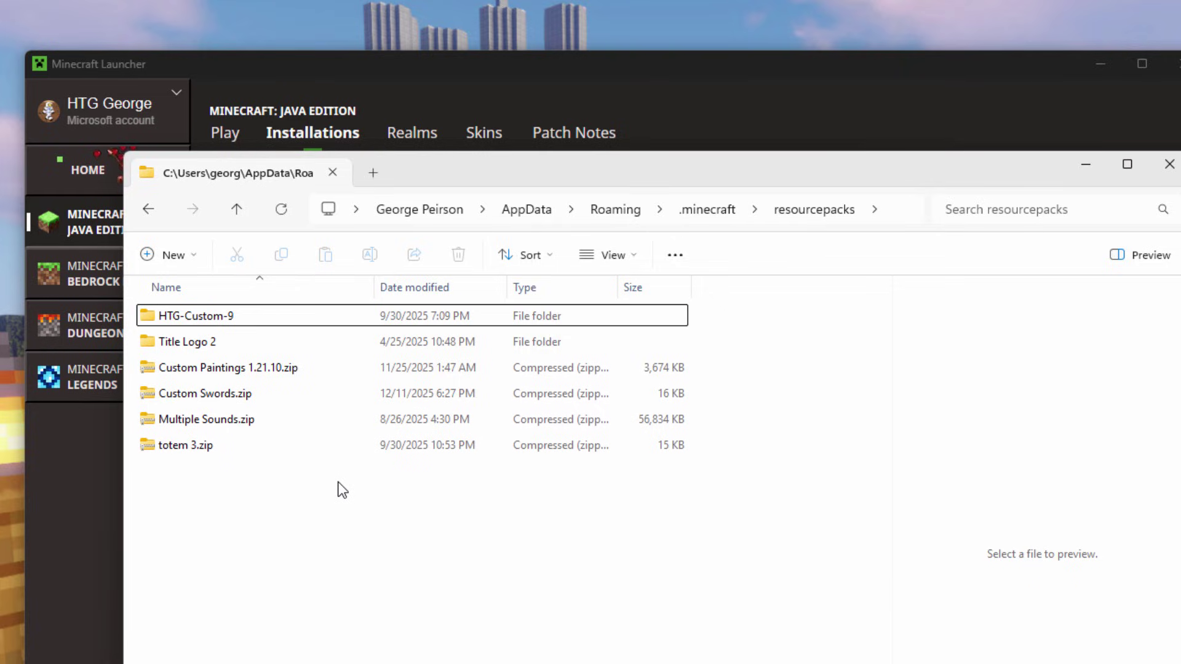
- Launch Minecraft 1.21.11 from the launcher's Latest release installation
{"action": "key", "text": "alt+Tab"}
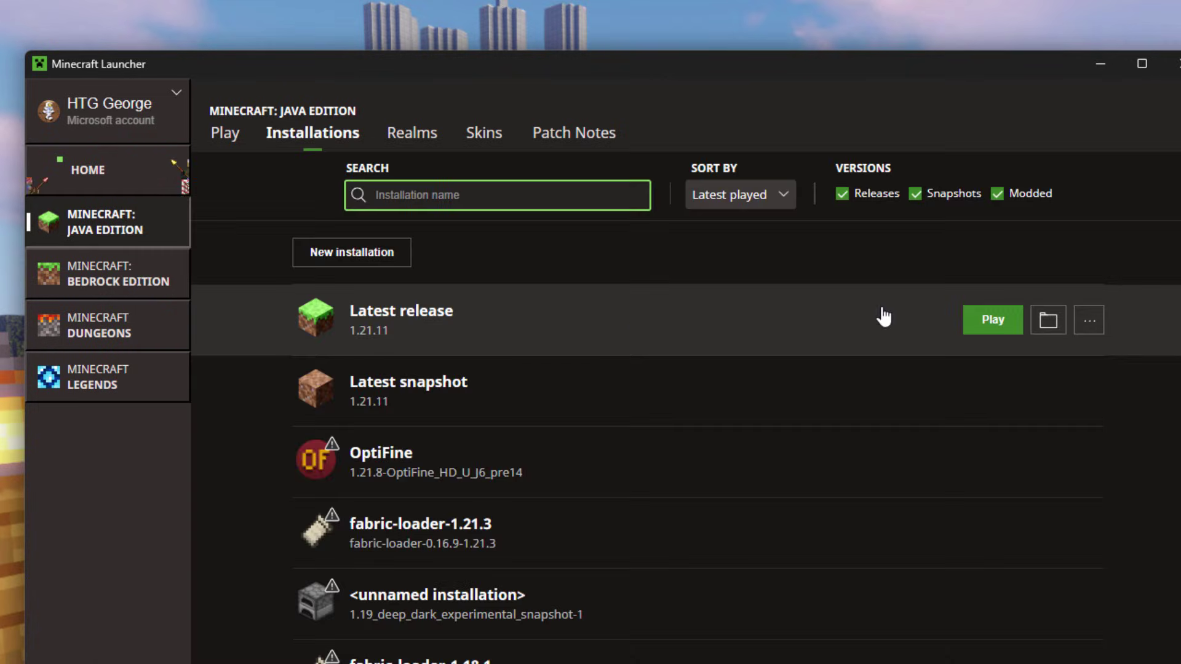
{"action": "left_click", "coordinate": [990, 321]}
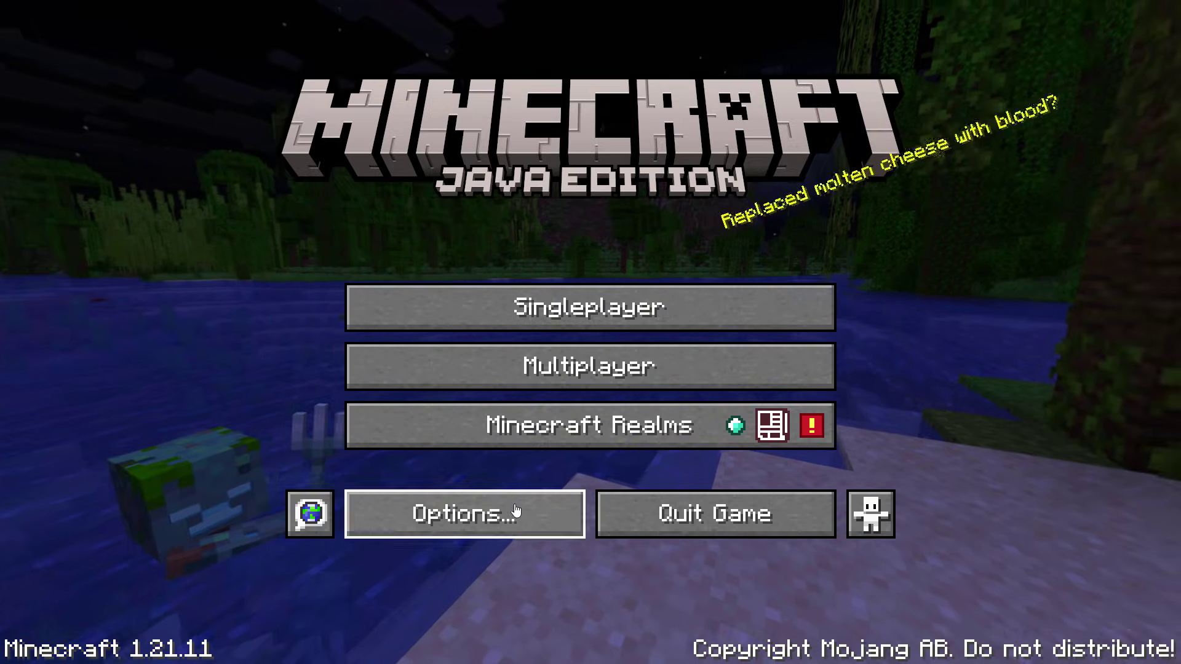
- Enable the HTG-Custom-9 and Custom Swords.zip resource packs in Options and apply them
{"action": "left_click", "coordinate": [516, 512]}
{"action": "left_click", "coordinate": [438, 432]}
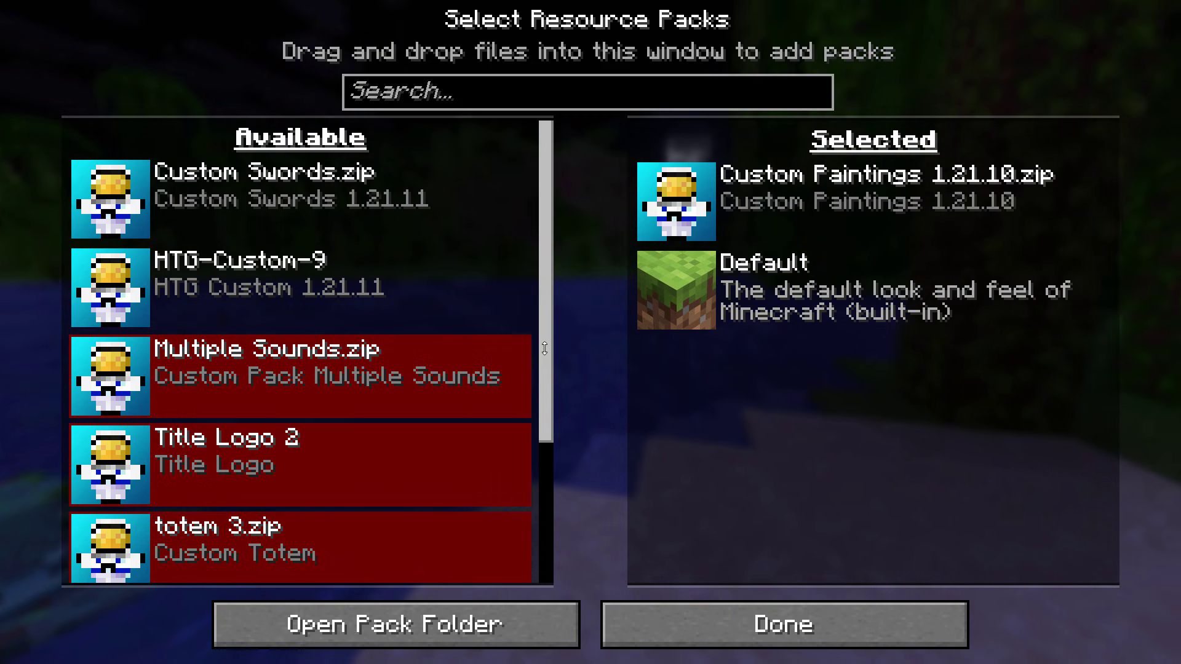
{"action": "left_click_drag", "start_coordinate": [547, 319], "coordinate": [522, 259]}
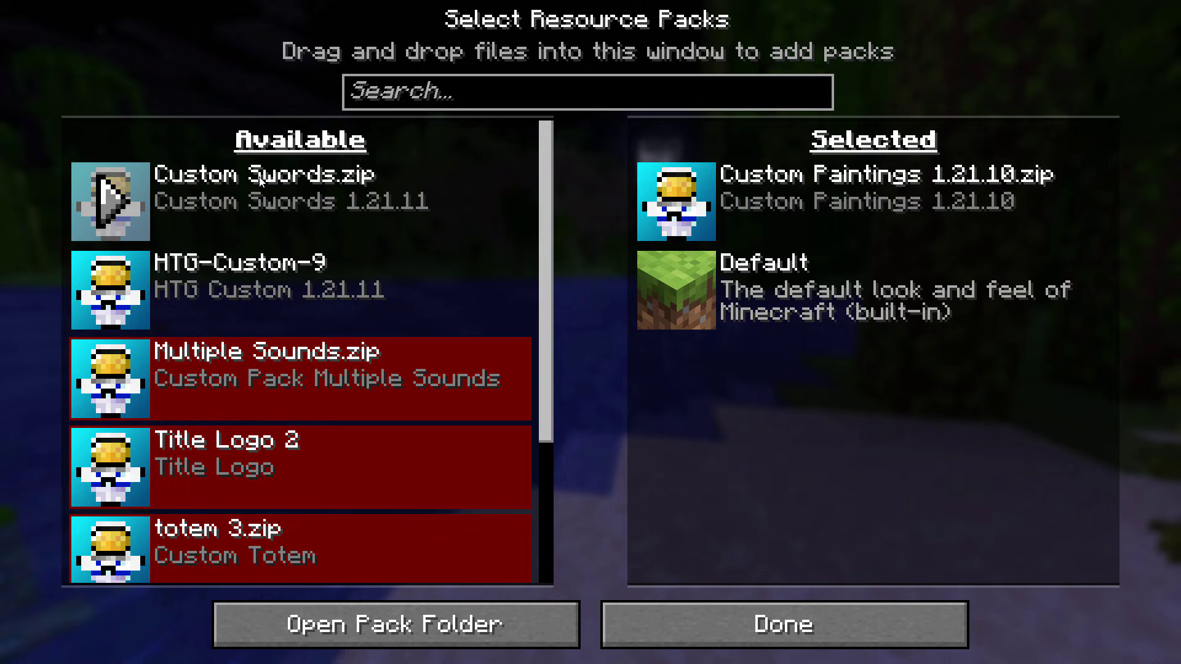
{"action": "double_click", "coordinate": [344, 274]}
{"action": "double_click", "coordinate": [494, 209]}
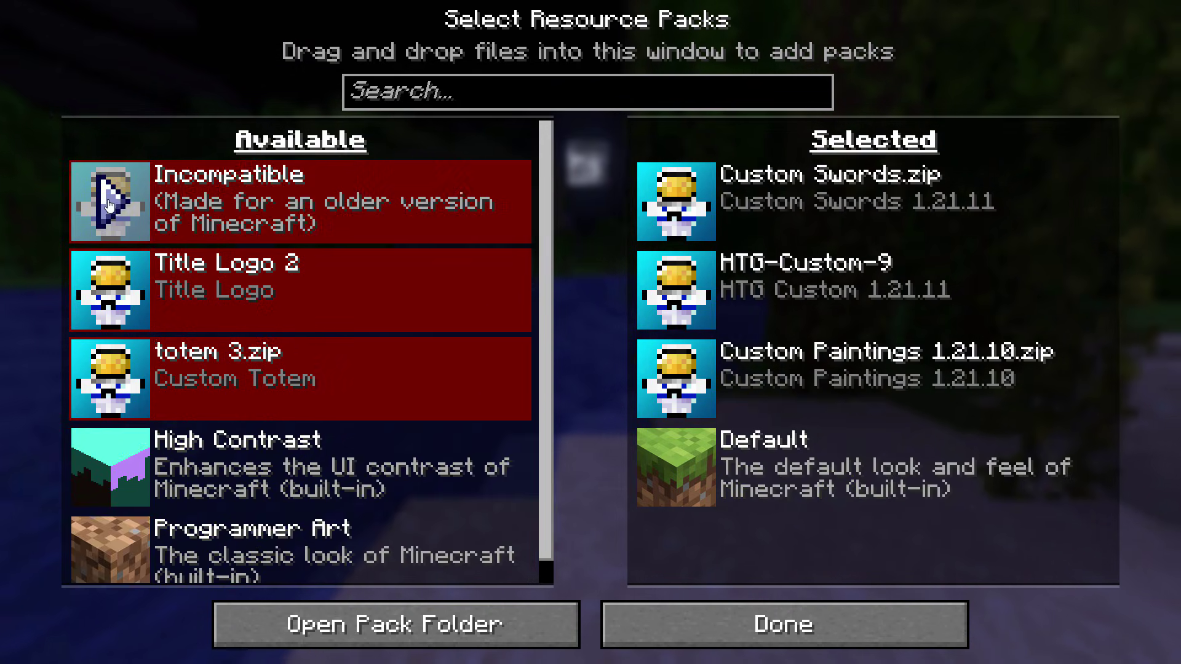
{"action": "left_click", "coordinate": [805, 605]}
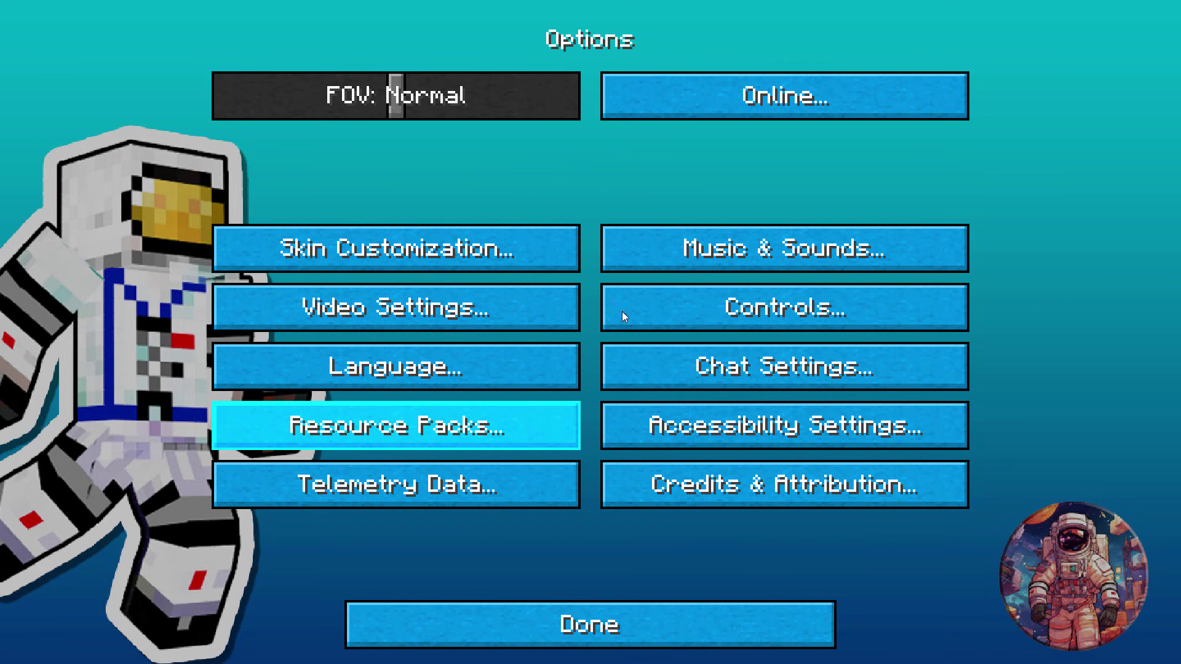
{"action": "left_click", "coordinate": [619, 623]}
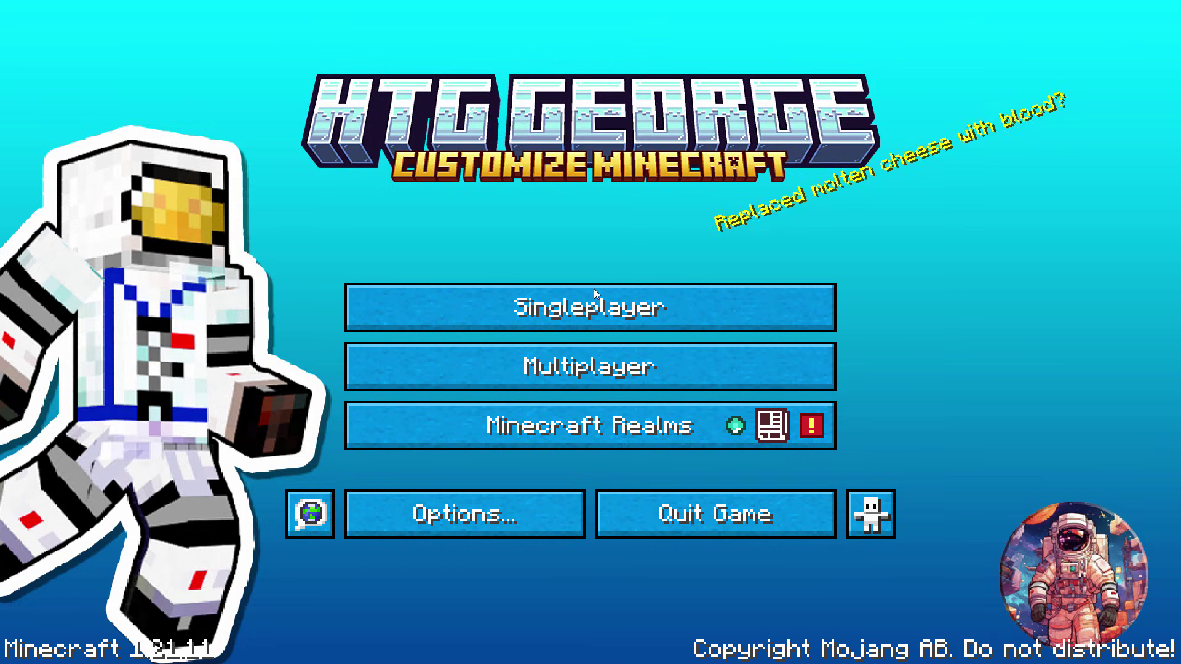
- Load Main World from Singleplayer and scroll the hotbar through the custom swords
{"action": "left_click", "coordinate": [594, 310]}
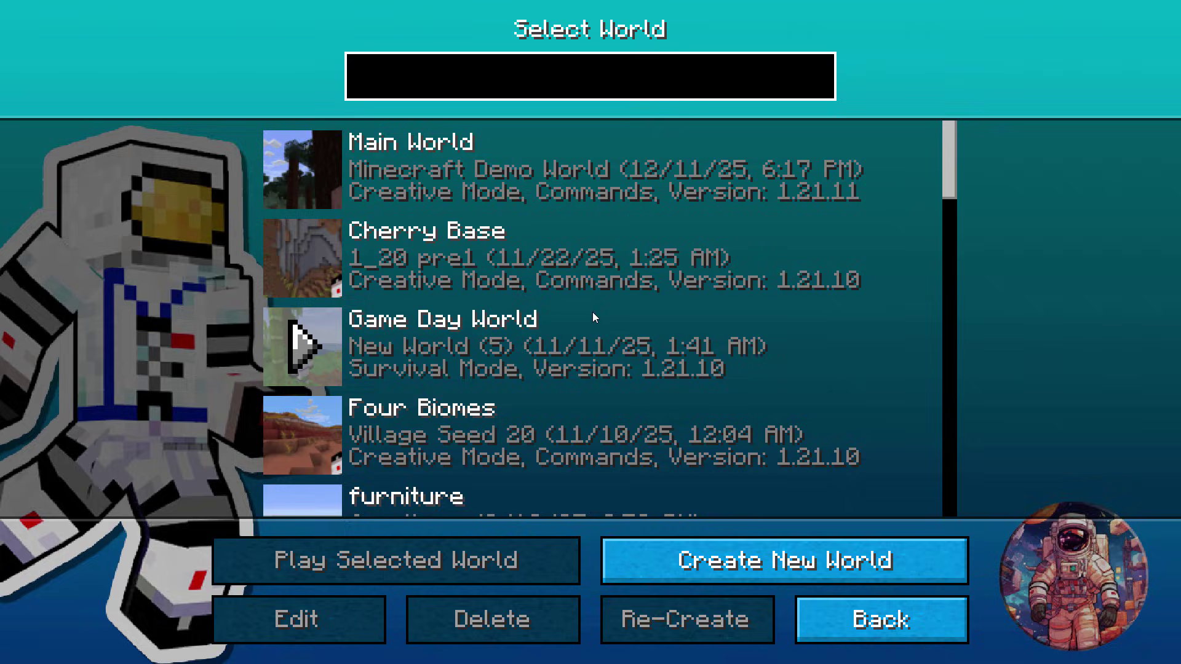
{"action": "left_click", "coordinate": [310, 168]}
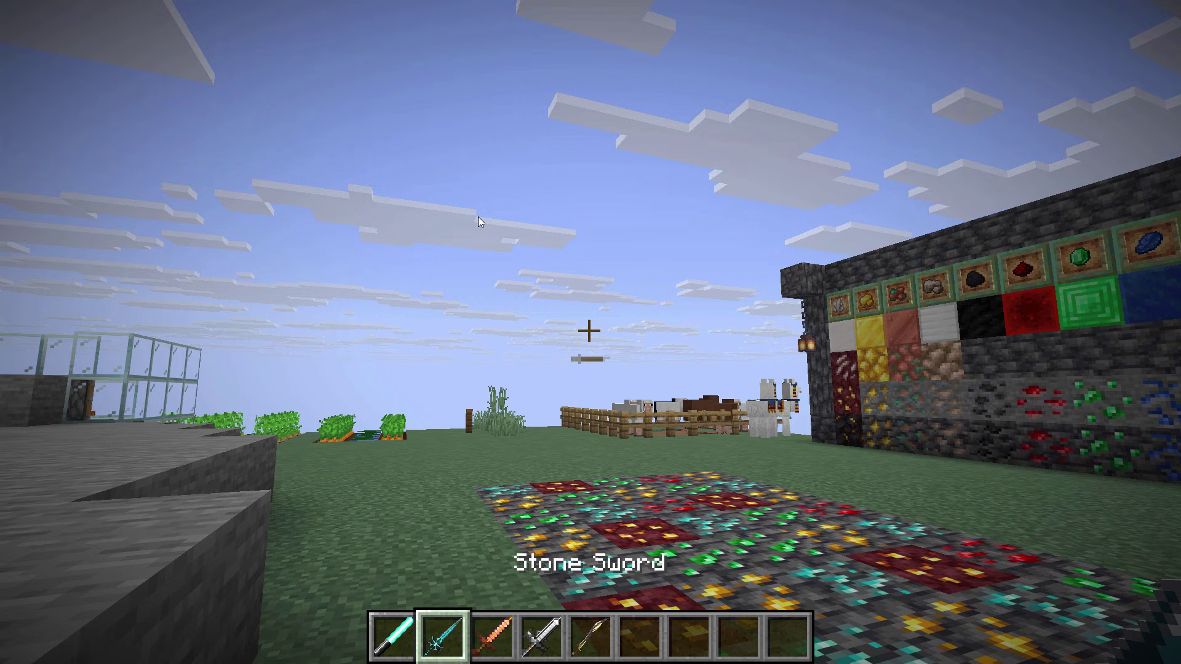
{"action": "scroll", "coordinate": [478, 216], "scroll_direction": "down", "scroll_amount": 2}
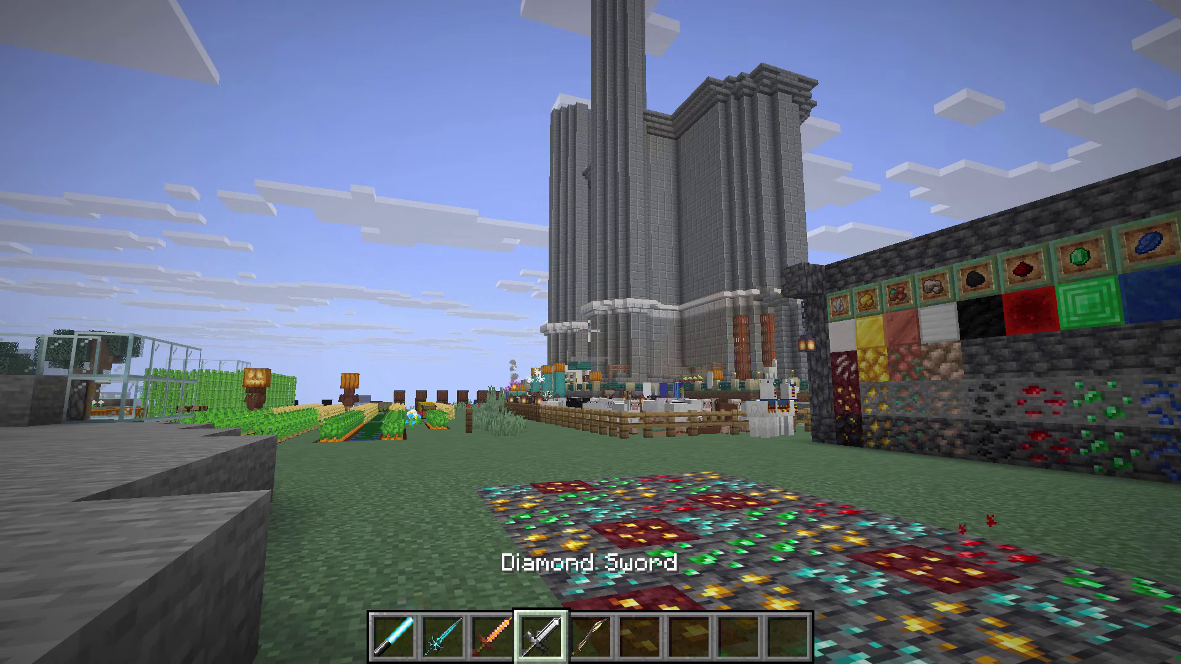
{"action": "scroll", "coordinate": [478, 216], "scroll_direction": "down", "scroll_amount": 1}
{"action": "scroll", "coordinate": [478, 217], "scroll_direction": "up", "scroll_amount": 1}
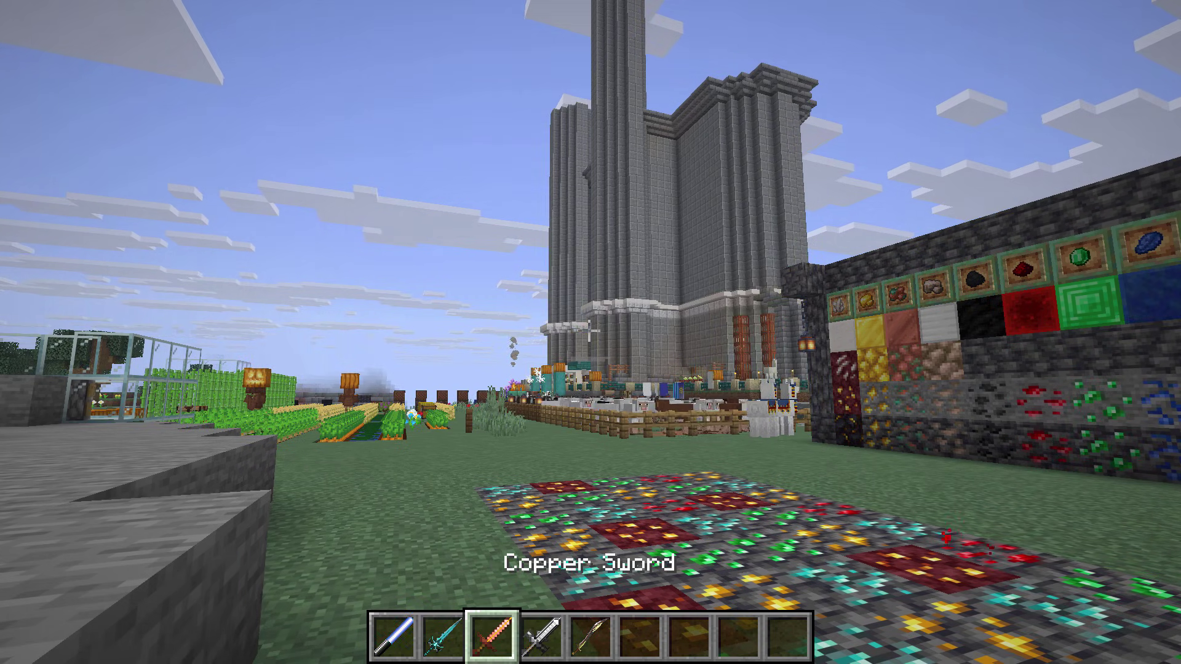
{"action": "scroll", "coordinate": [590, 332], "scroll_direction": "up", "scroll_amount": 1}
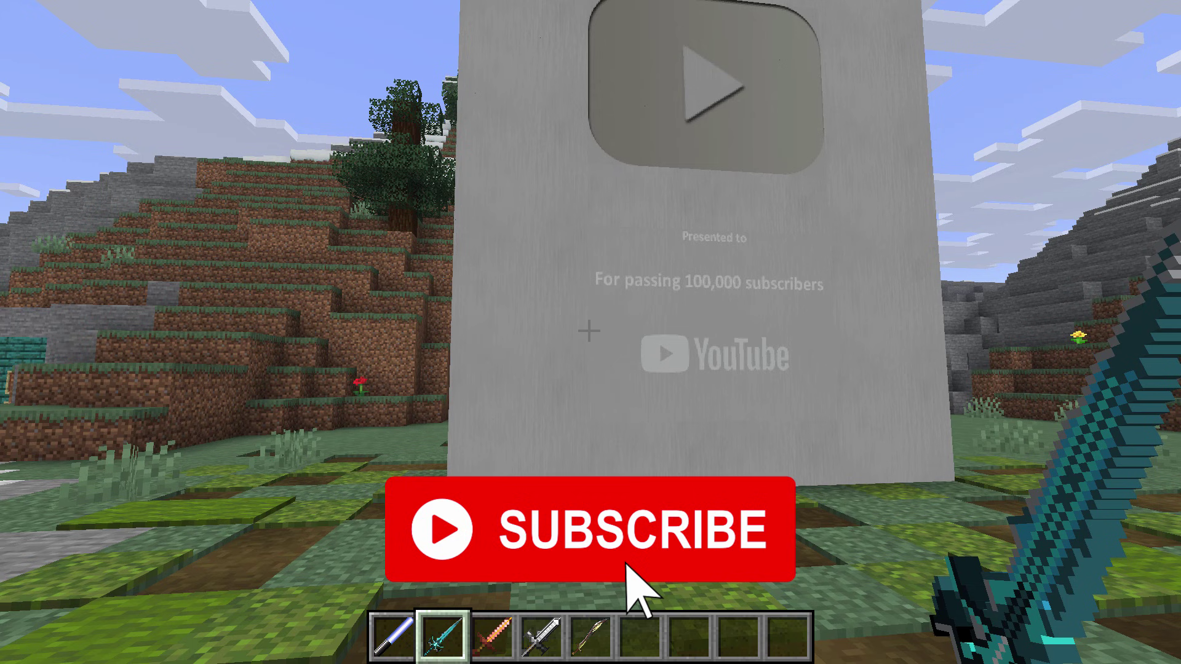
- Switch to third-person view with F5 to see the player holding the teal sword
{"action": "key", "text": "F5"}
{"action": "key", "text": "F5"}
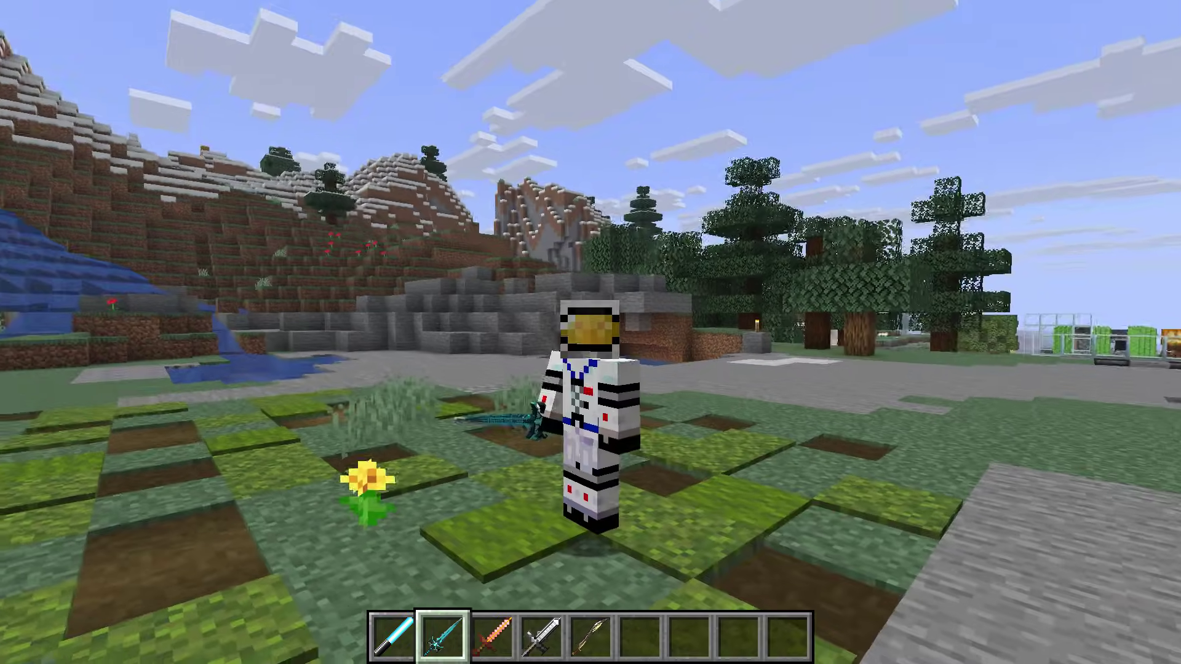